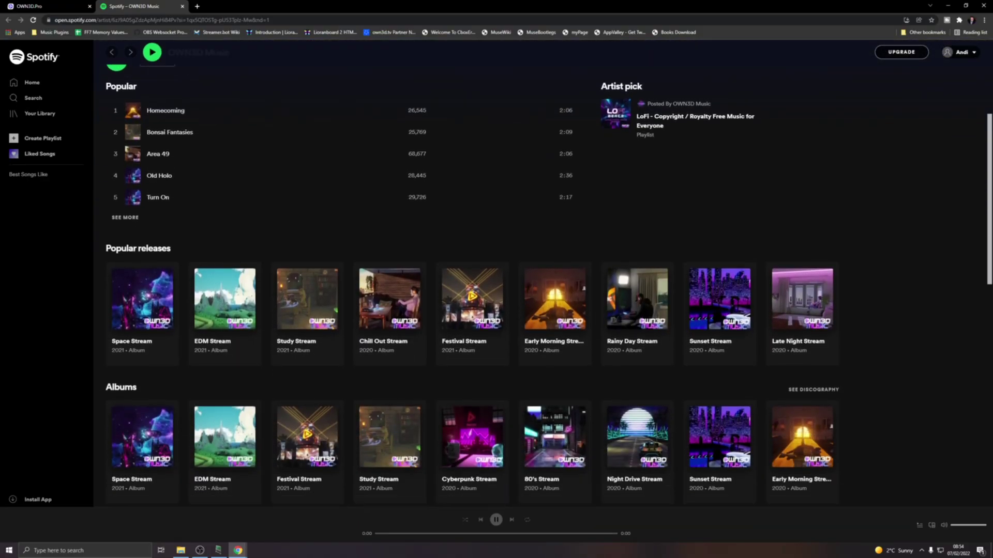
{"action": "scroll", "coordinate": [543, 274], "scroll_direction": "down", "scroll_amount": 8}
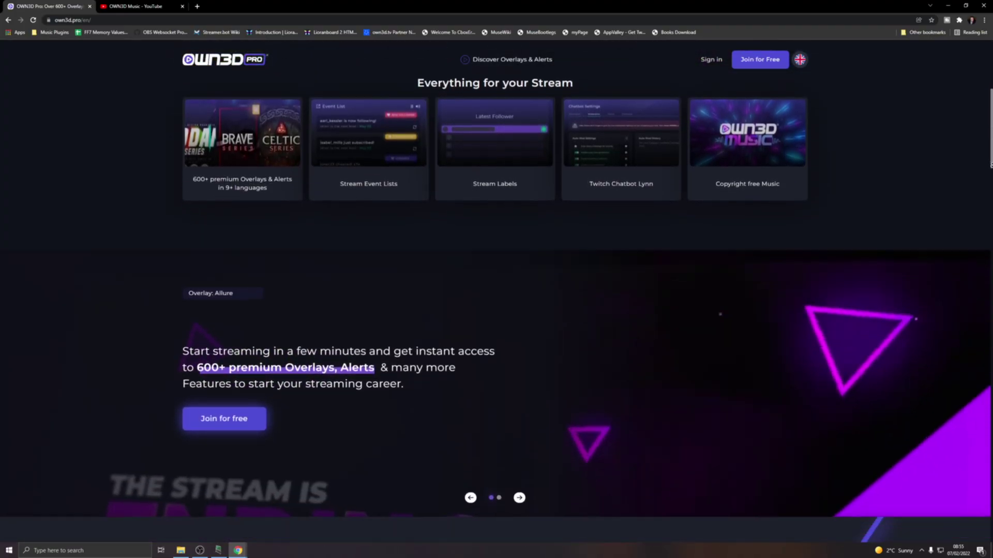
- Scroll the own3d.pro homepage past Everything for your Stream to the sponsors and 600+ overlays
{"action": "scroll", "coordinate": [497, 289], "scroll_direction": "down", "scroll_amount": 7}
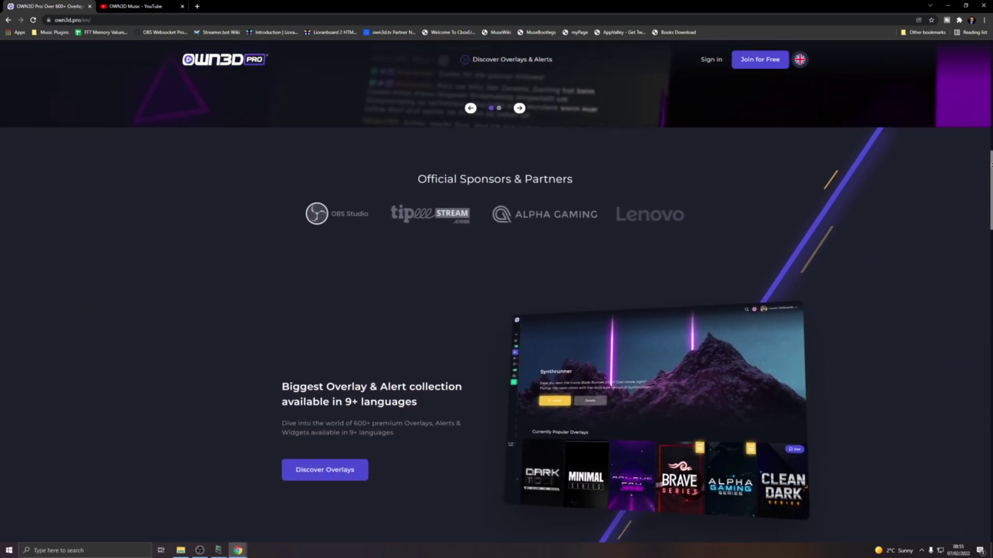
{"action": "scroll", "coordinate": [497, 289], "scroll_direction": "down", "scroll_amount": 7}
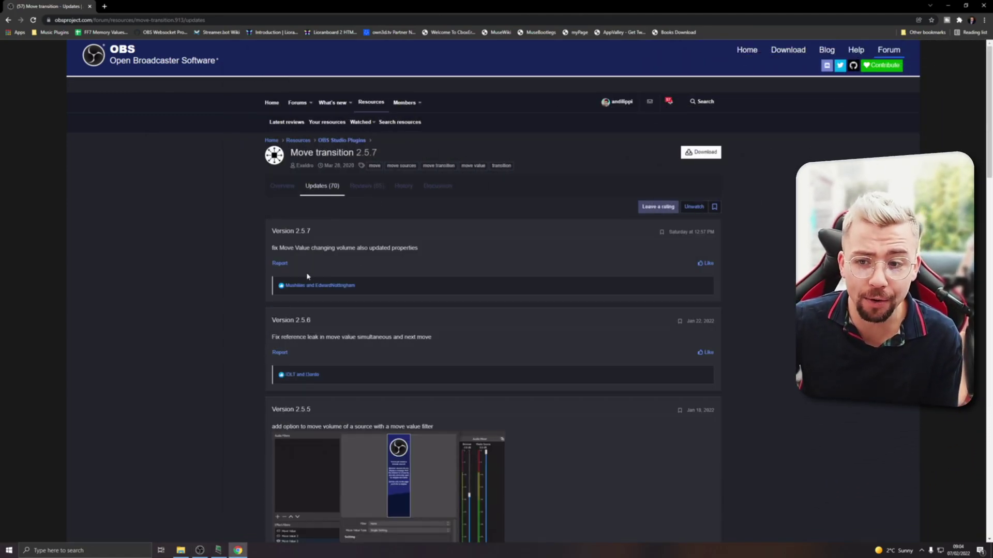
- Open the Move transition 2.5.7 Overview and bring up its Choose file download list
{"action": "scroll", "coordinate": [308, 282], "scroll_direction": "down", "scroll_amount": 2}
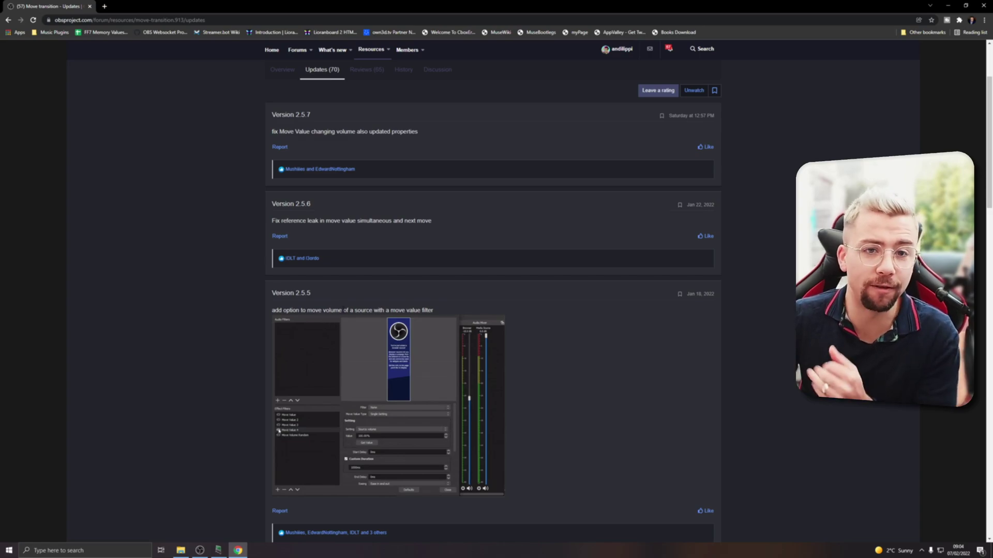
{"action": "scroll", "coordinate": [356, 273], "scroll_direction": "up", "scroll_amount": 2}
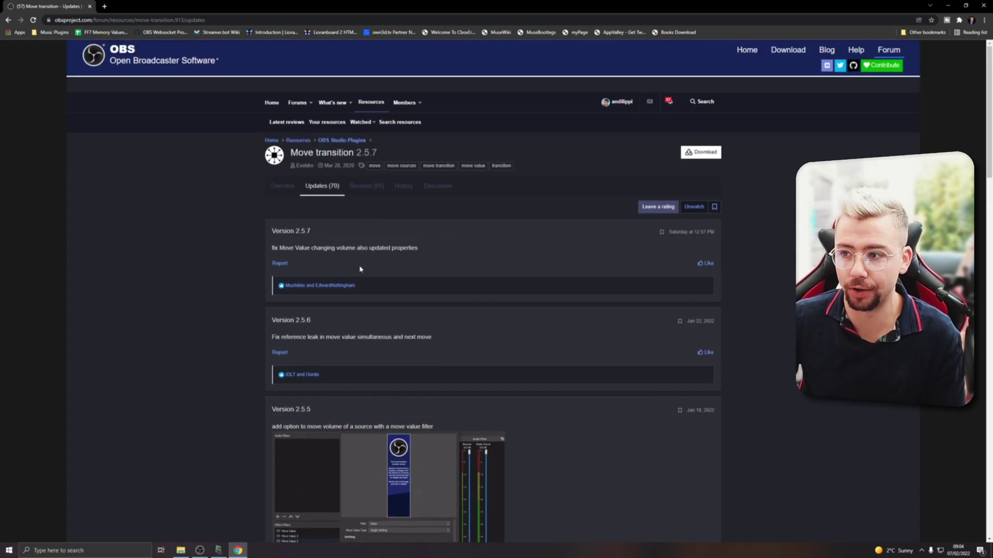
{"action": "left_click", "coordinate": [297, 185]}
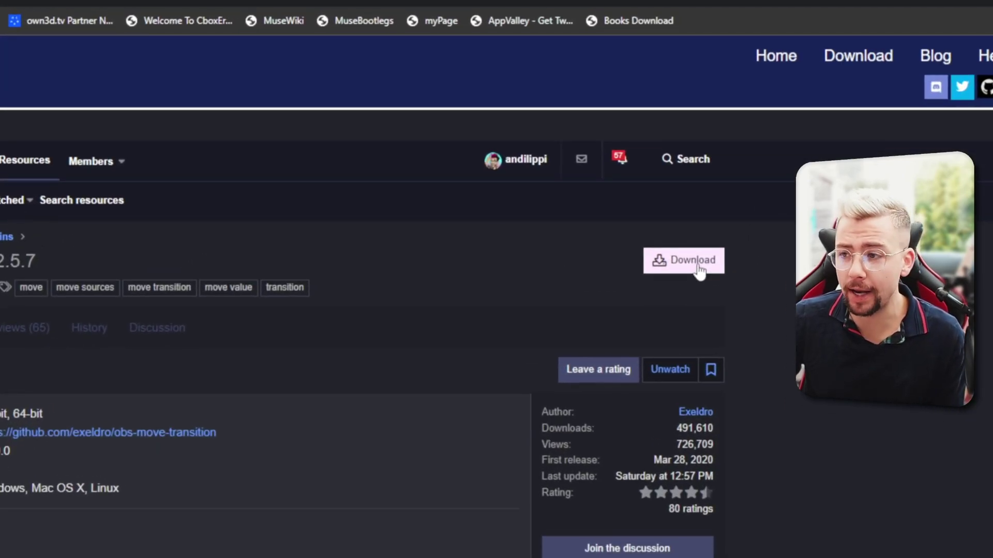
{"action": "left_click", "coordinate": [702, 153]}
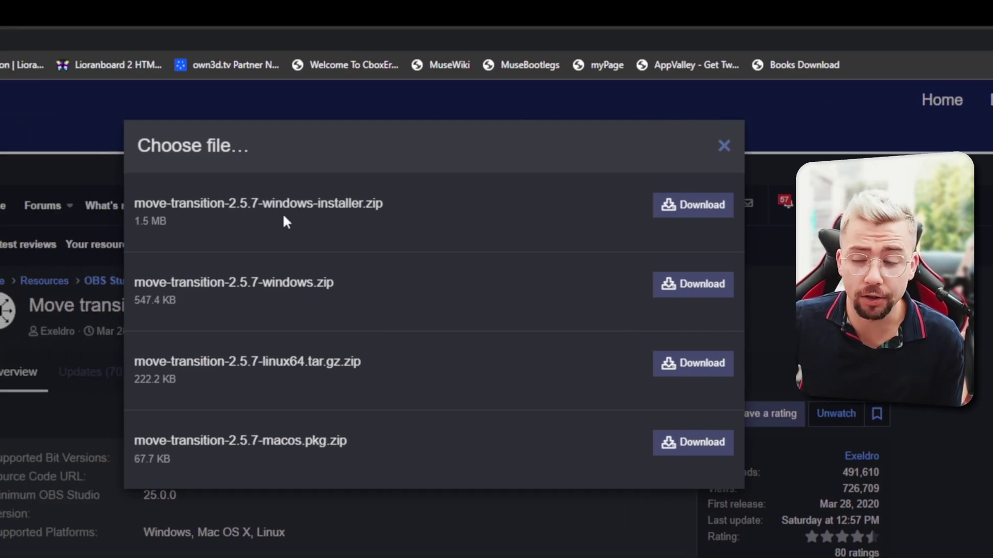
- Download and launch the Move Transition 2.5.7 Windows installer past SmartScreen, then cancel setup
{"action": "left_click", "coordinate": [711, 209]}
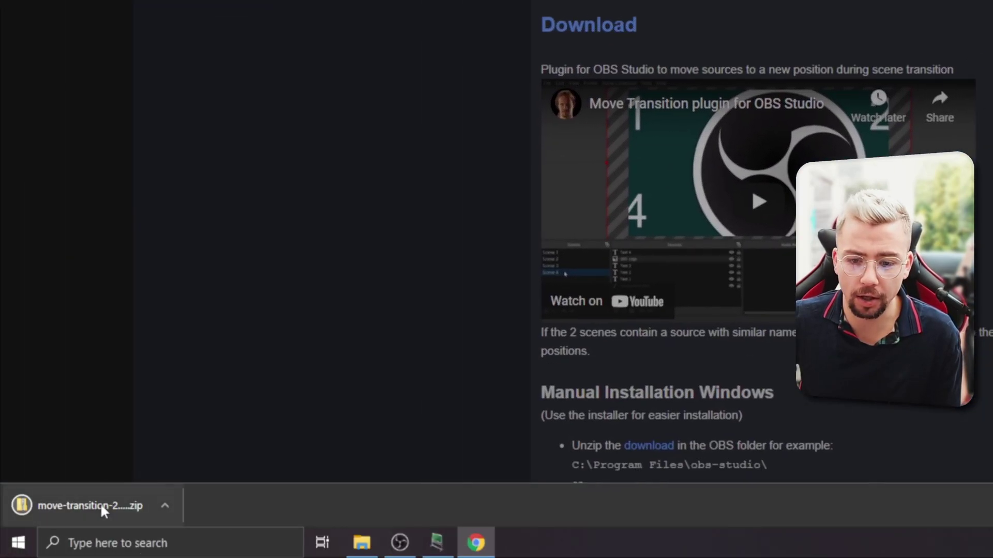
{"action": "left_click", "coordinate": [73, 504]}
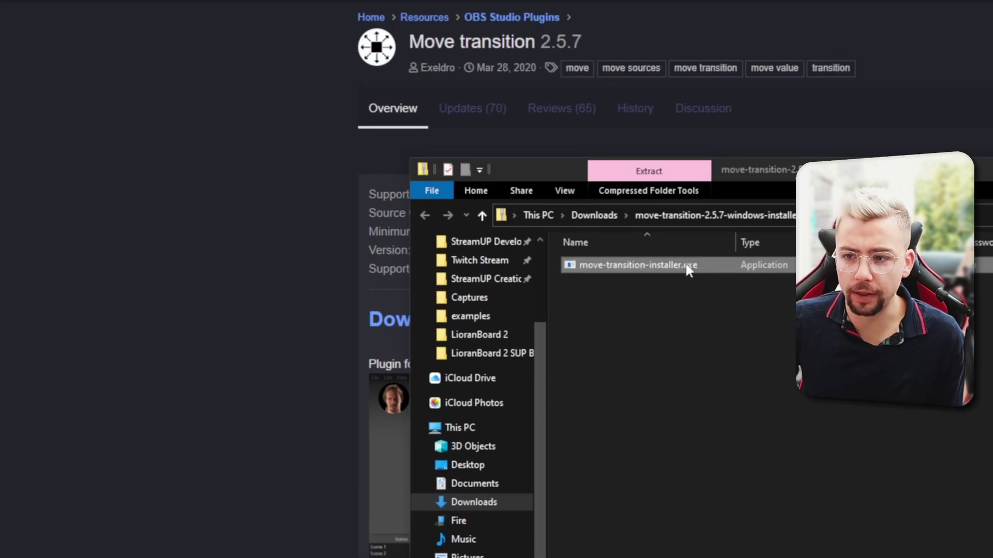
{"action": "double_click", "coordinate": [689, 268]}
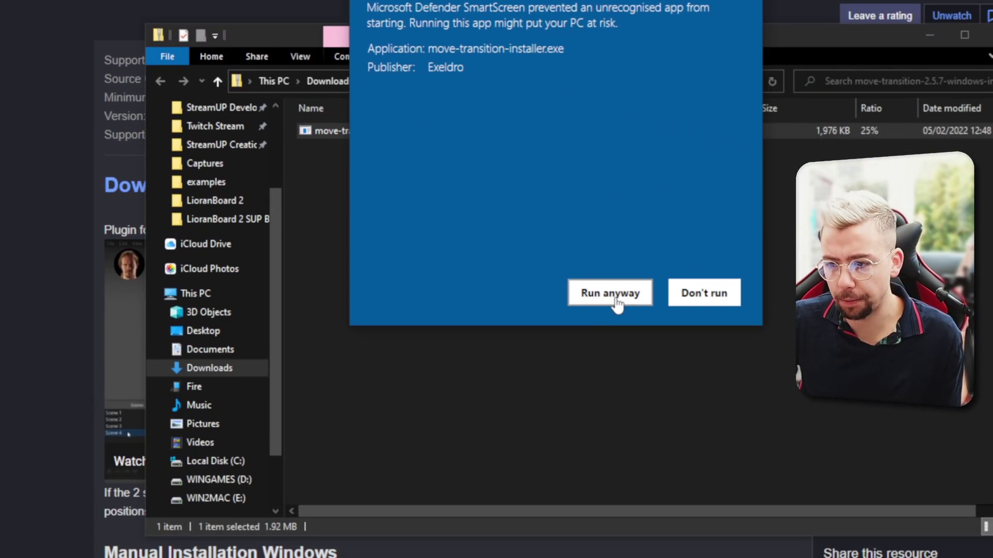
{"action": "left_click", "coordinate": [874, 527]}
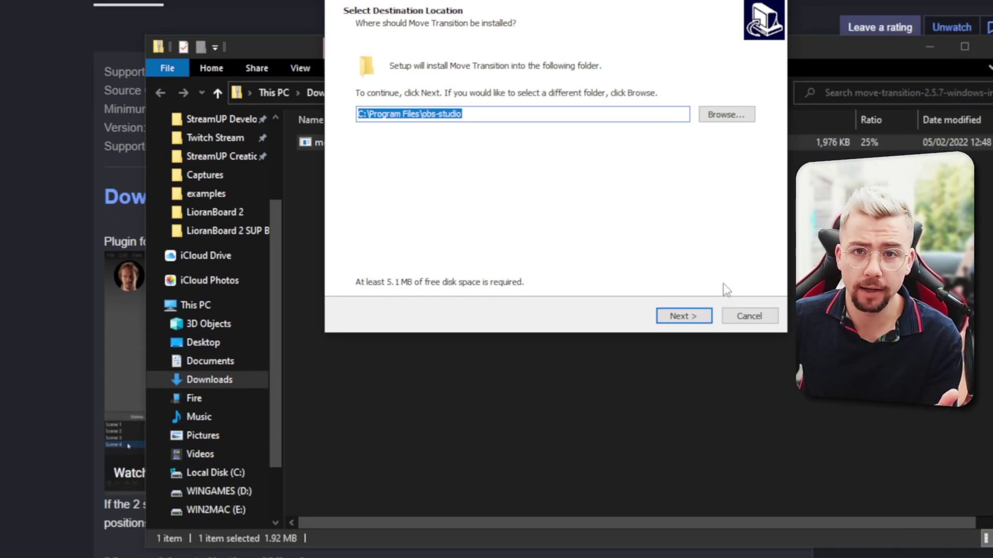
{"action": "type", "text": "#"}
{"action": "left_click", "coordinate": [745, 318]}
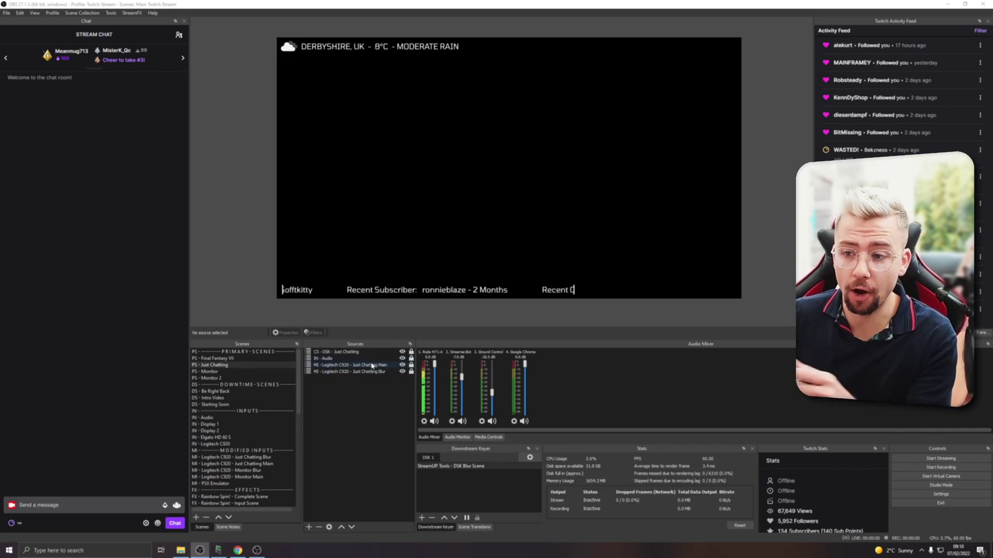
{"action": "left_click", "coordinate": [238, 551]}
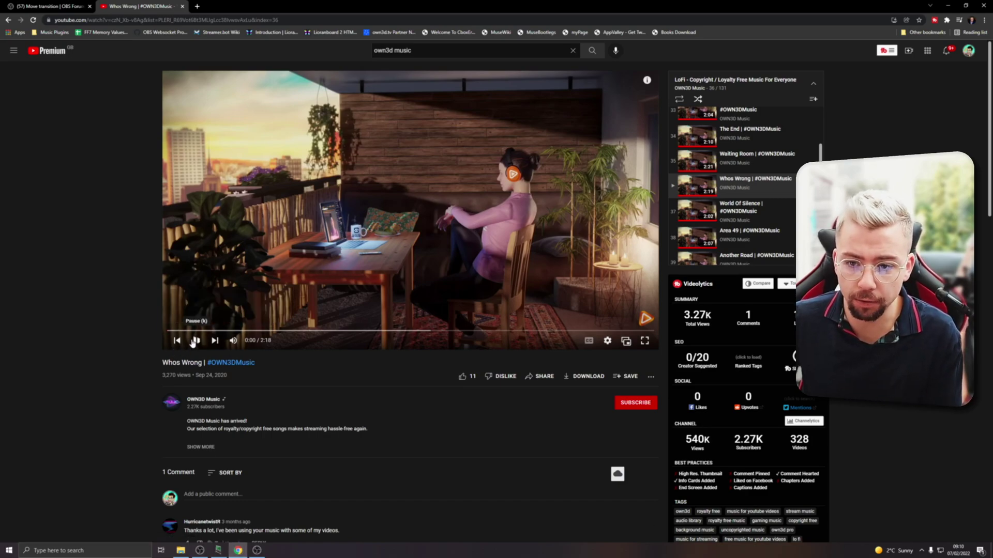
{"action": "left_click", "coordinate": [949, 4]}
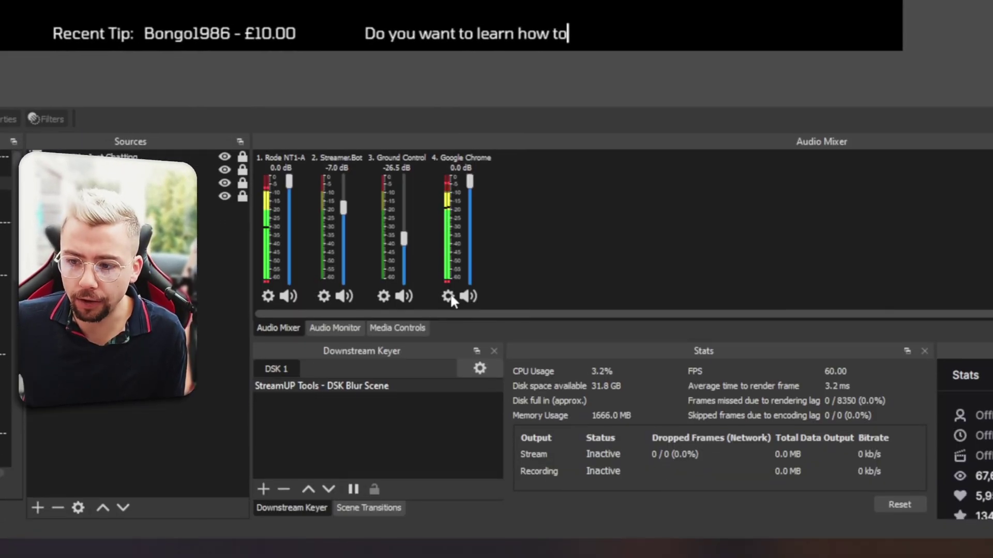
- Add a Move Value filter named 'Fade down' to Google Chrome's audio filters
{"action": "left_click", "coordinate": [448, 296]}
{"action": "left_click", "coordinate": [475, 449]}
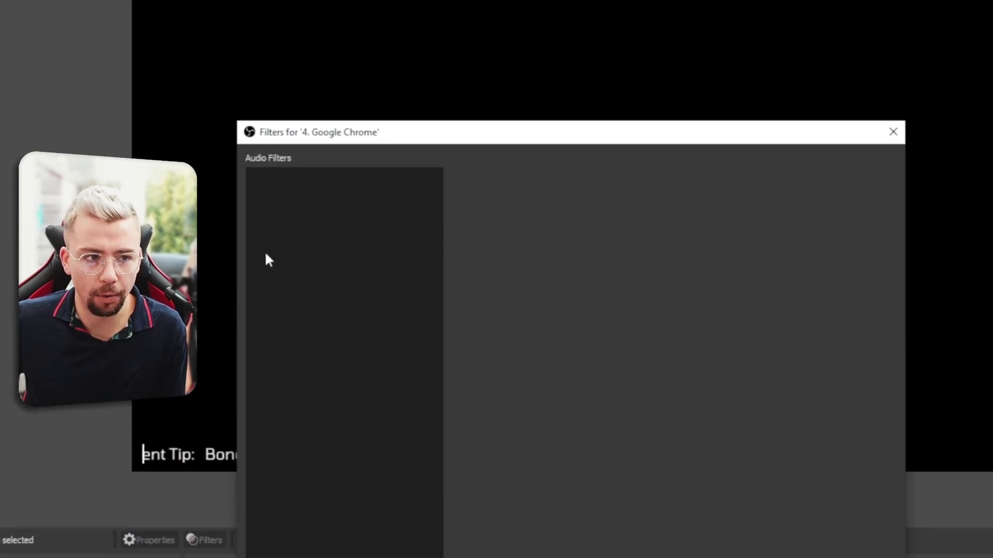
{"action": "left_click", "coordinate": [264, 292]}
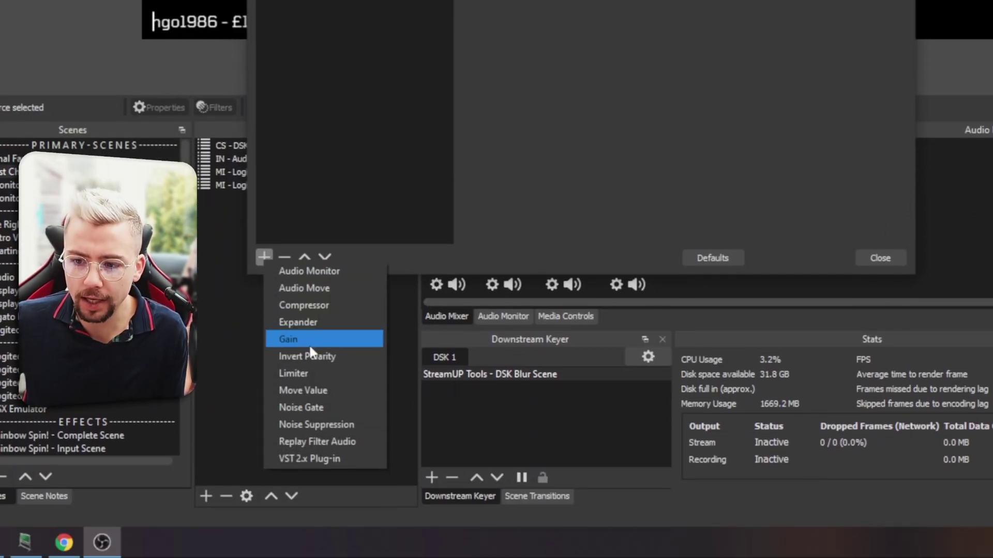
{"action": "left_click", "coordinate": [325, 389]}
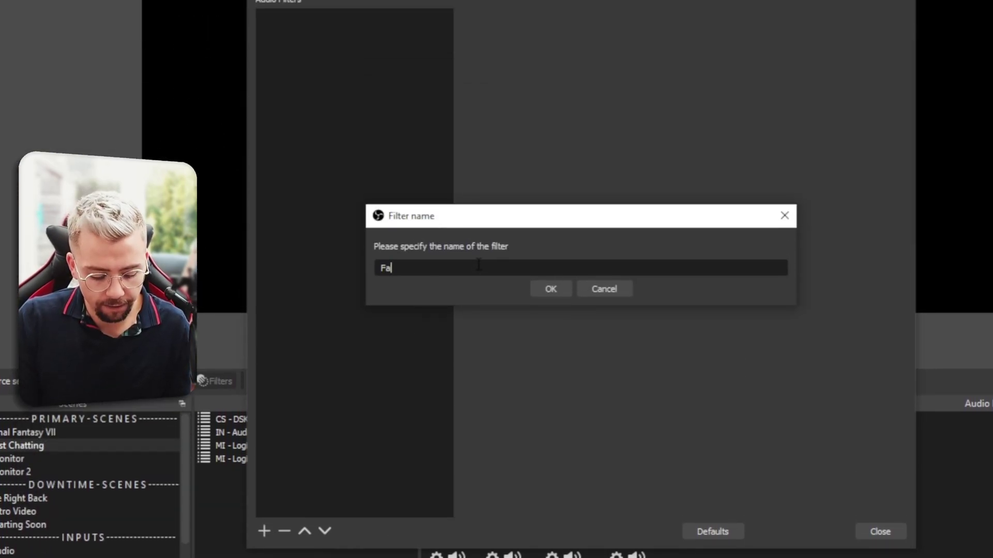
{"action": "left_click", "coordinate": [543, 291]}
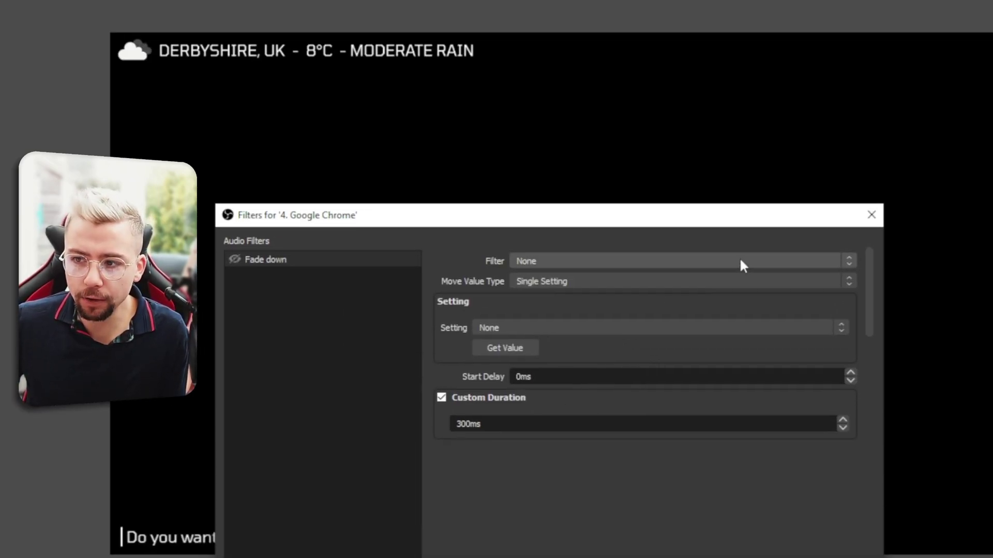
- Configure Fade down as a Single Setting move of Source volume to 0.00%
{"action": "left_click", "coordinate": [742, 261]}
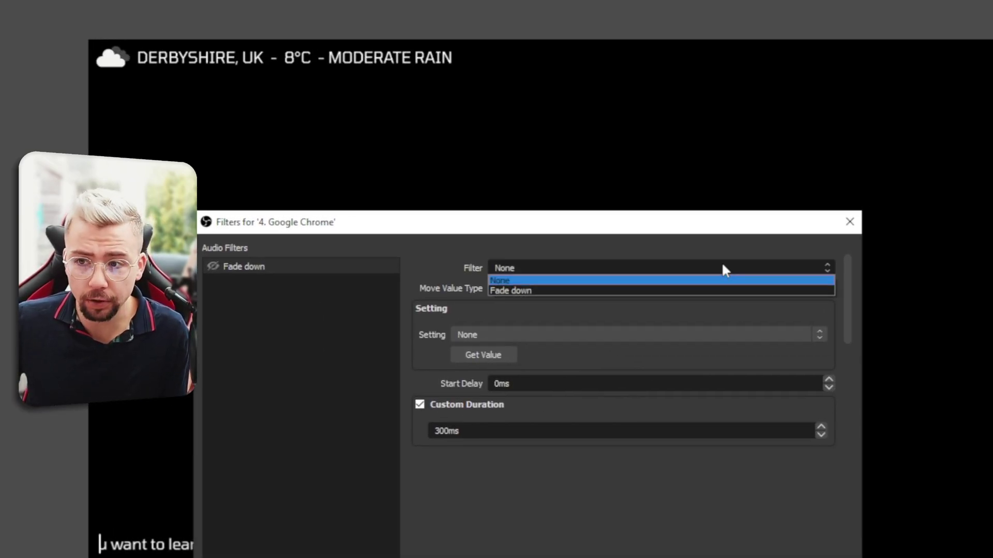
{"action": "left_click", "coordinate": [722, 265]}
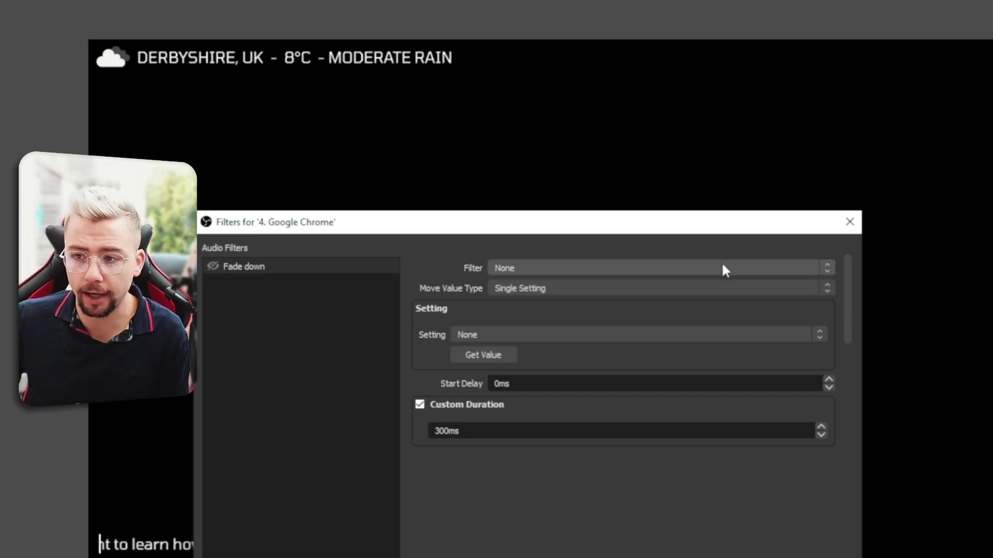
{"action": "left_click", "coordinate": [694, 288]}
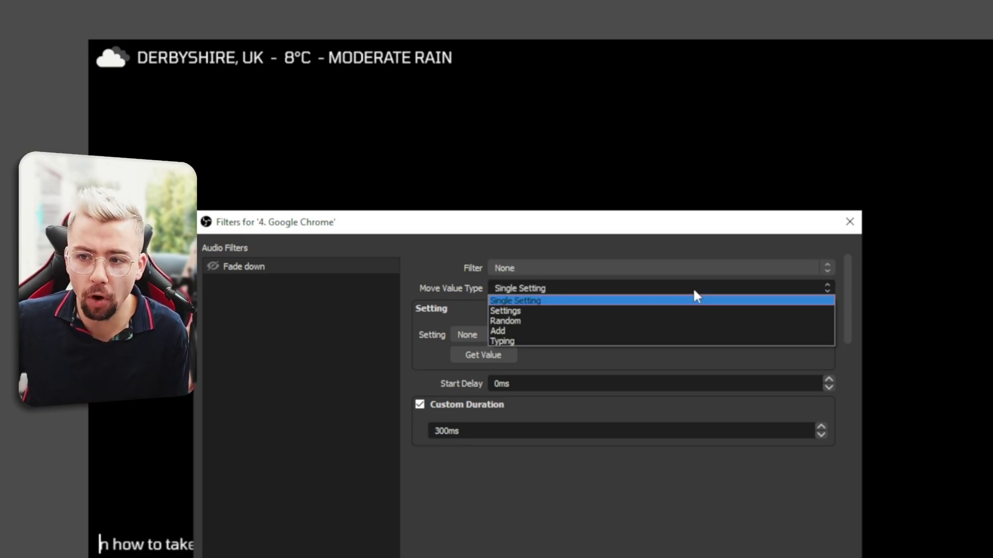
{"action": "left_click", "coordinate": [694, 292]}
{"action": "left_click", "coordinate": [672, 290]}
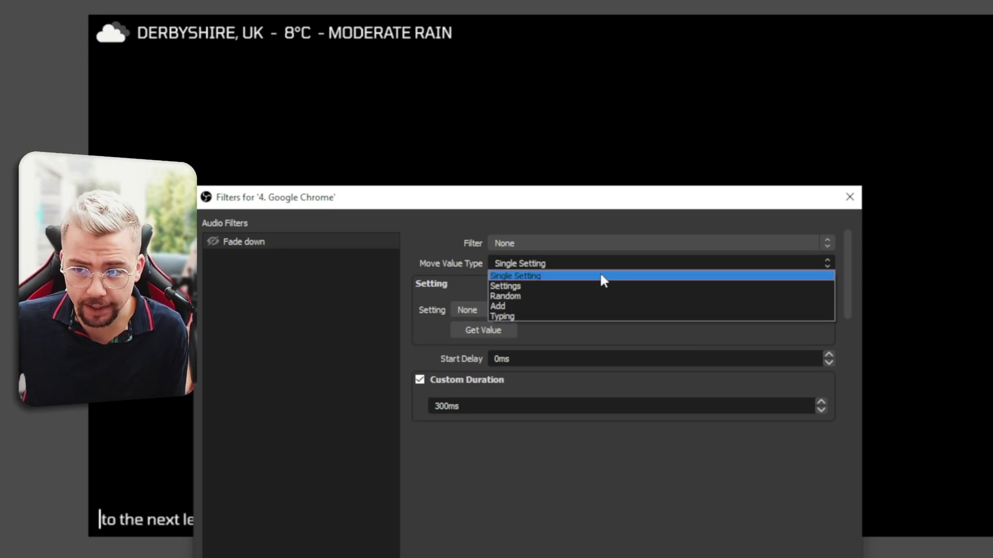
{"action": "left_click", "coordinate": [601, 278]}
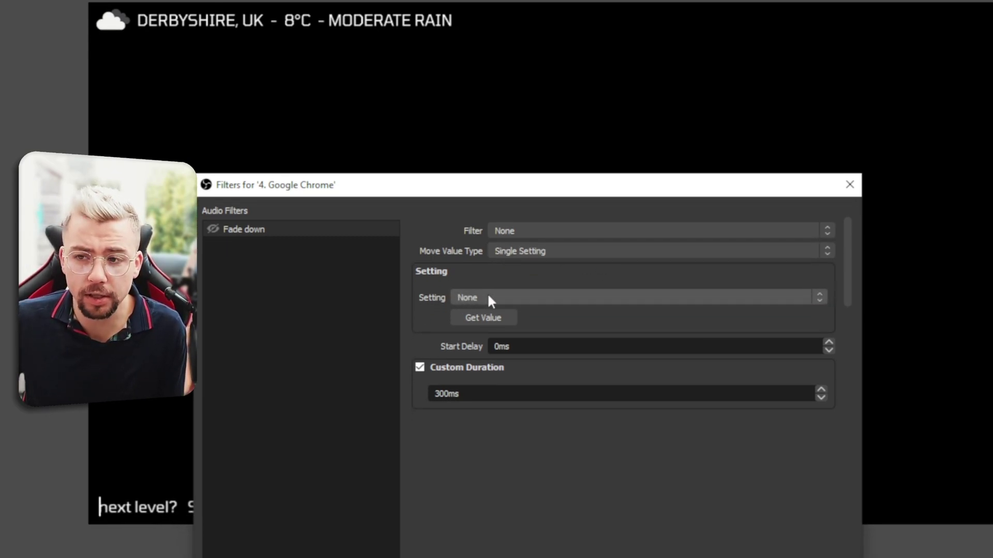
{"action": "left_click", "coordinate": [488, 297]}
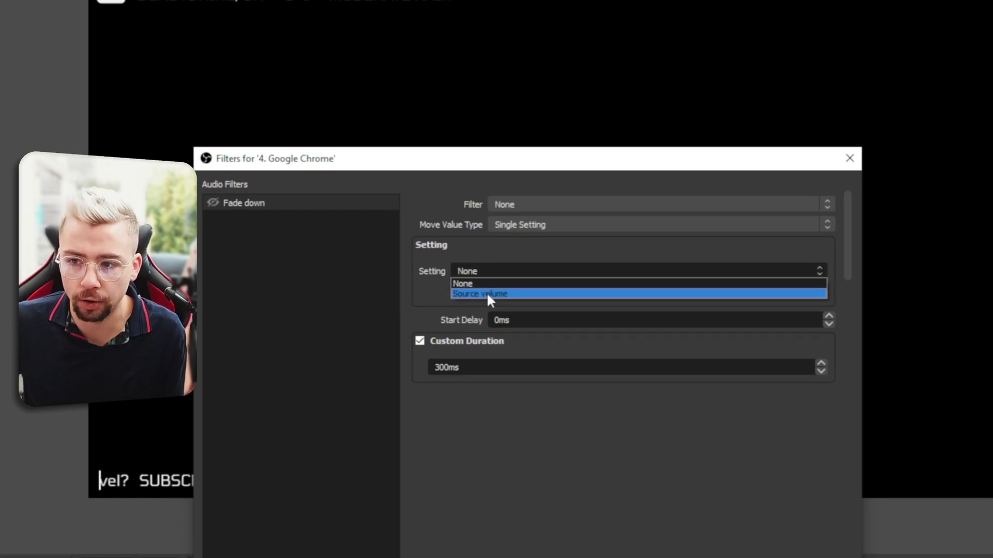
{"action": "left_click", "coordinate": [488, 294]}
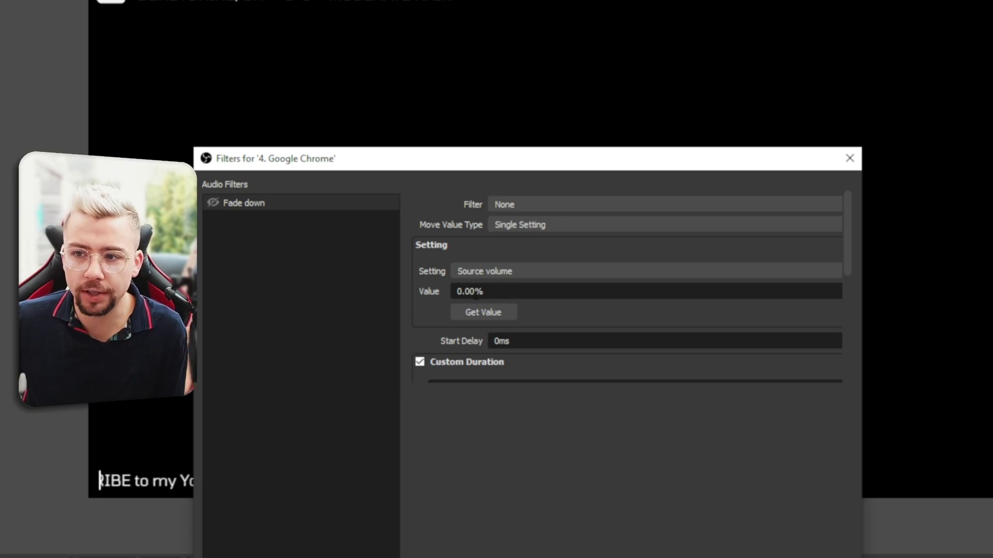
{"action": "left_click", "coordinate": [493, 309]}
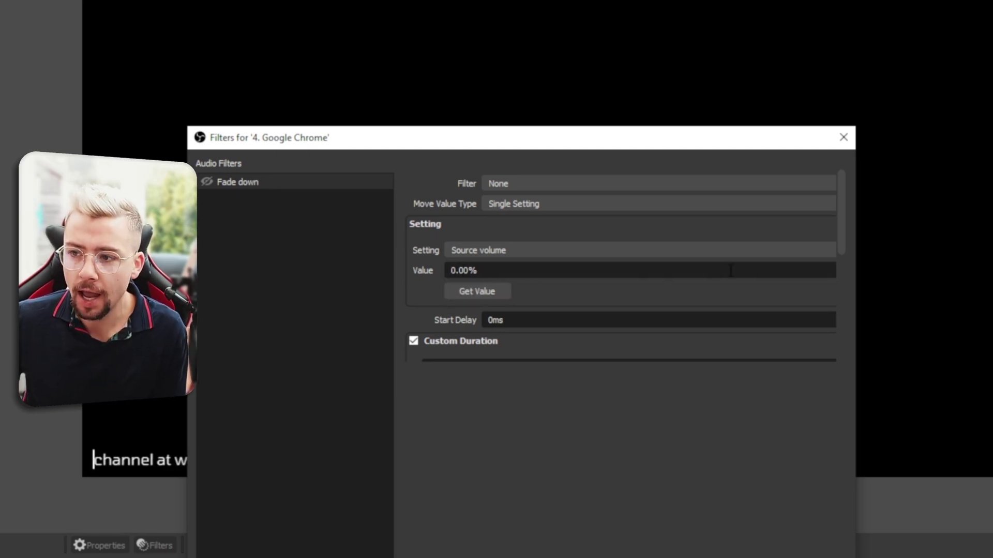
{"action": "scroll", "coordinate": [708, 285], "scroll_direction": "down", "scroll_amount": 3}
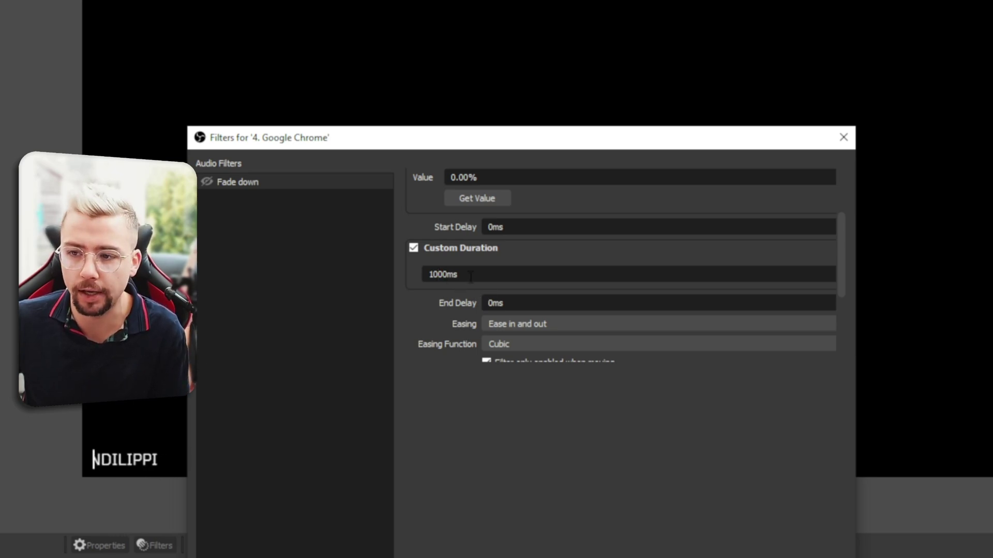
{"action": "scroll", "coordinate": [456, 293], "scroll_direction": "down", "scroll_amount": 3}
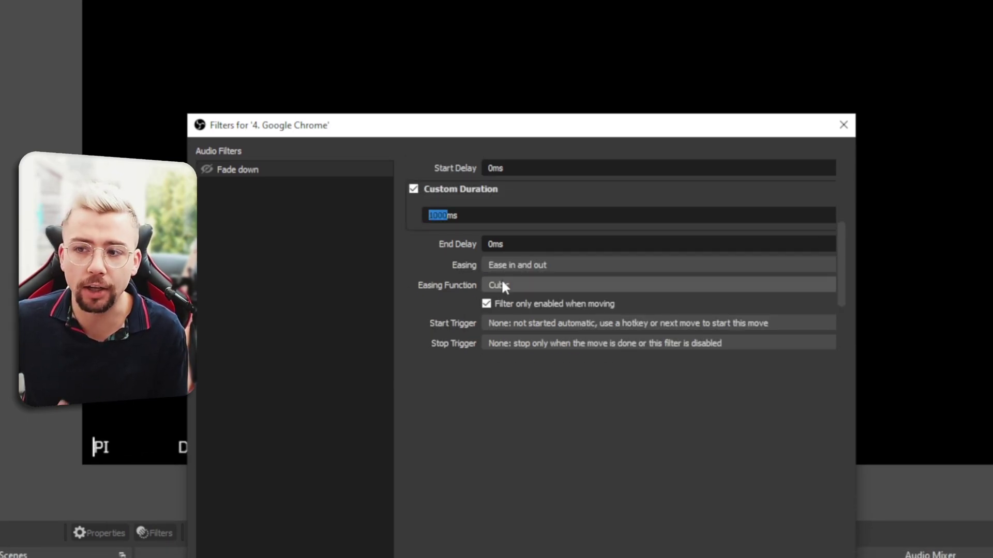
{"action": "scroll", "coordinate": [459, 309], "scroll_direction": "down", "scroll_amount": 2}
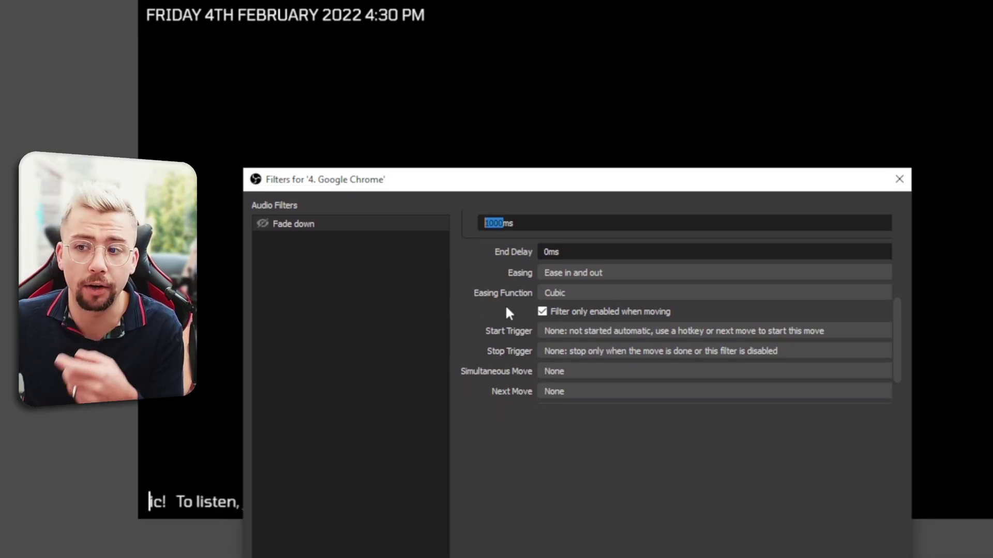
{"action": "scroll", "coordinate": [528, 300], "scroll_direction": "down", "scroll_amount": 2}
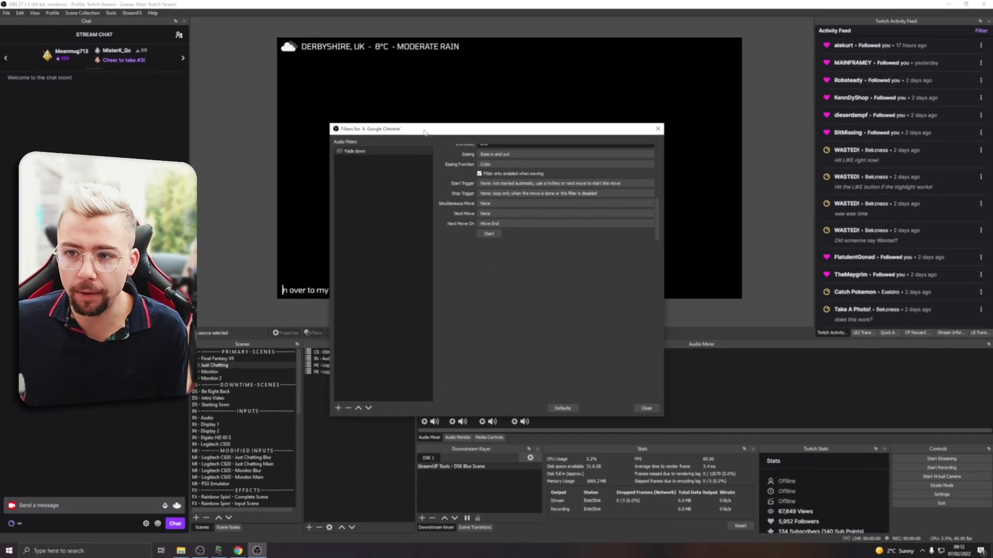
- Drag the Filters window up and to the right to uncover the audio mixer
{"action": "left_click_drag", "start_coordinate": [425, 129], "coordinate": [667, 95]}
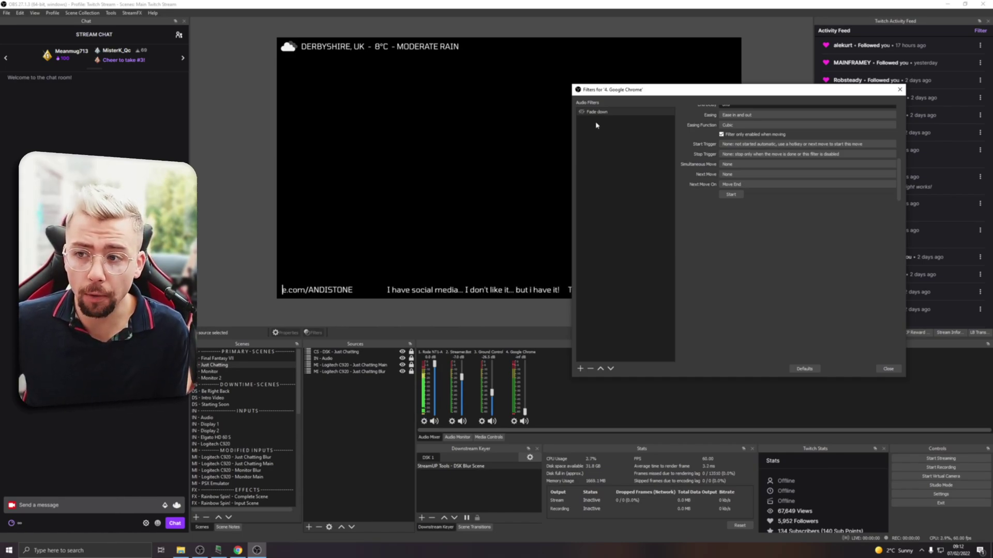
- Add a second Move Value filter named 'fade up' to Google Chrome
{"action": "right_click", "coordinate": [596, 125]}
{"action": "mouse_move", "coordinate": [603, 132]}
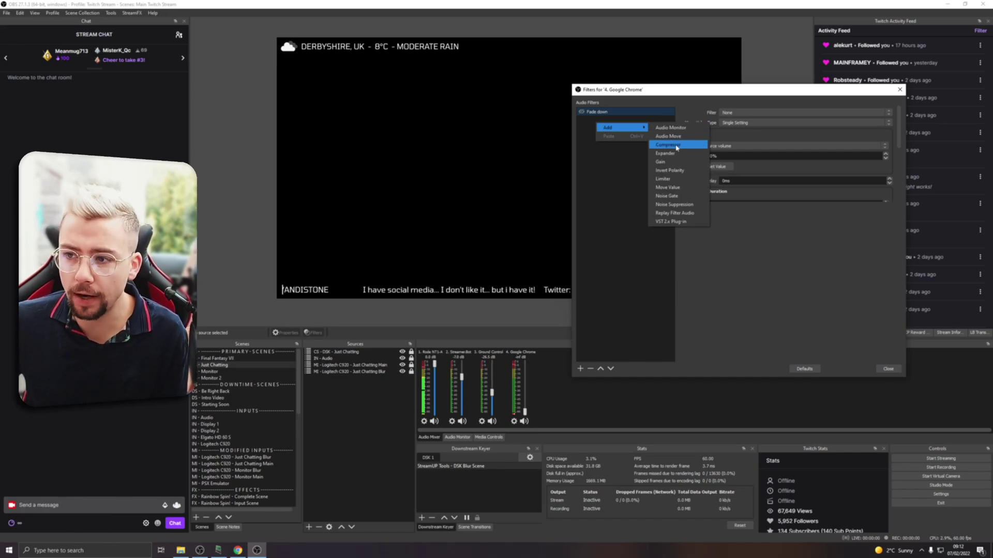
{"action": "left_click", "coordinate": [672, 188]}
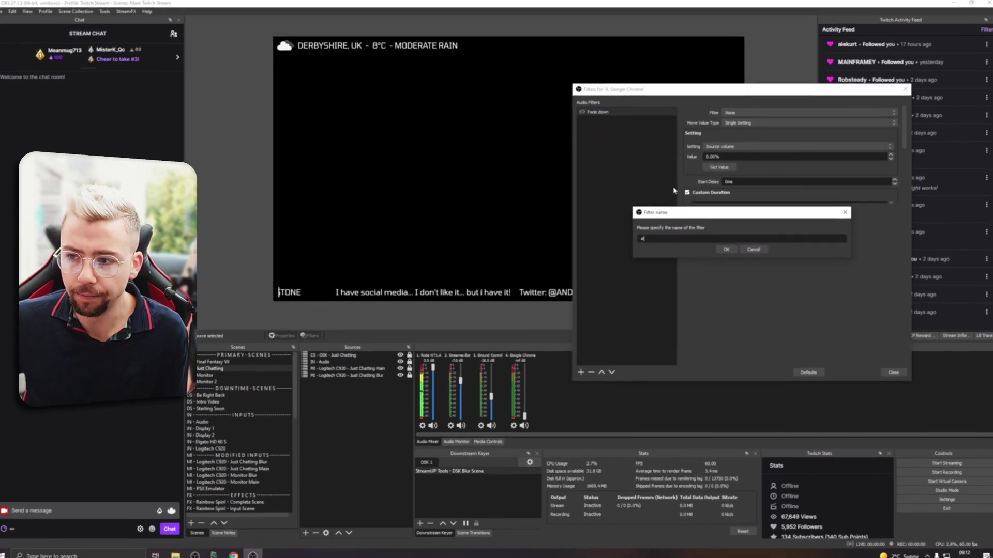
{"action": "type", "text": "fade up"}
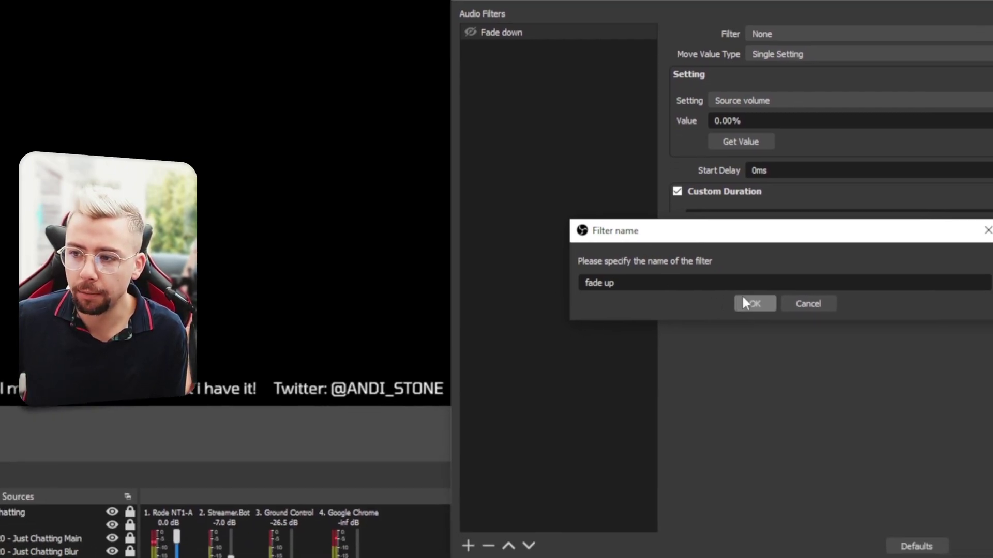
{"action": "left_click", "coordinate": [745, 303]}
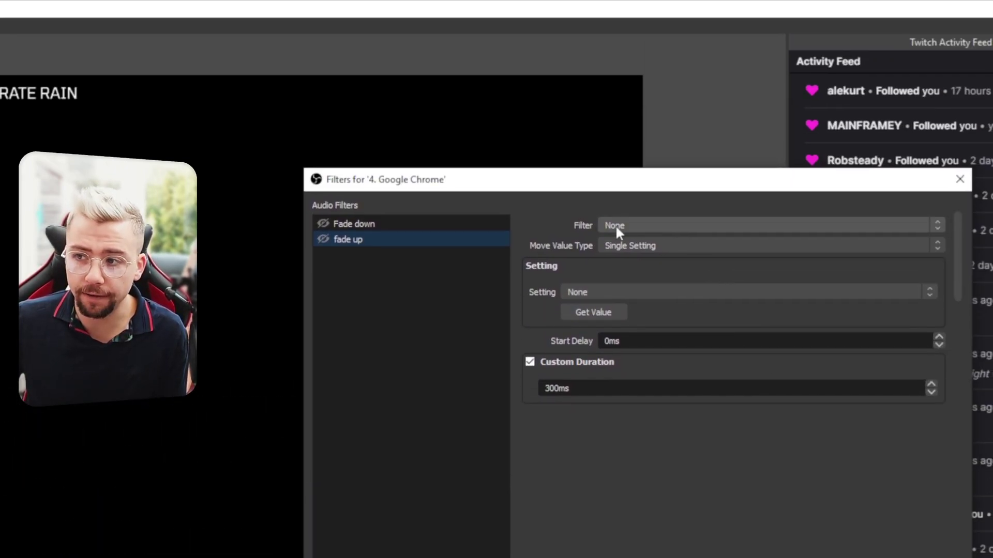
- Set fade up to move Source volume to 100 over 1000ms with Quadratic easing
{"action": "left_click", "coordinate": [635, 292]}
{"action": "left_click", "coordinate": [608, 314]}
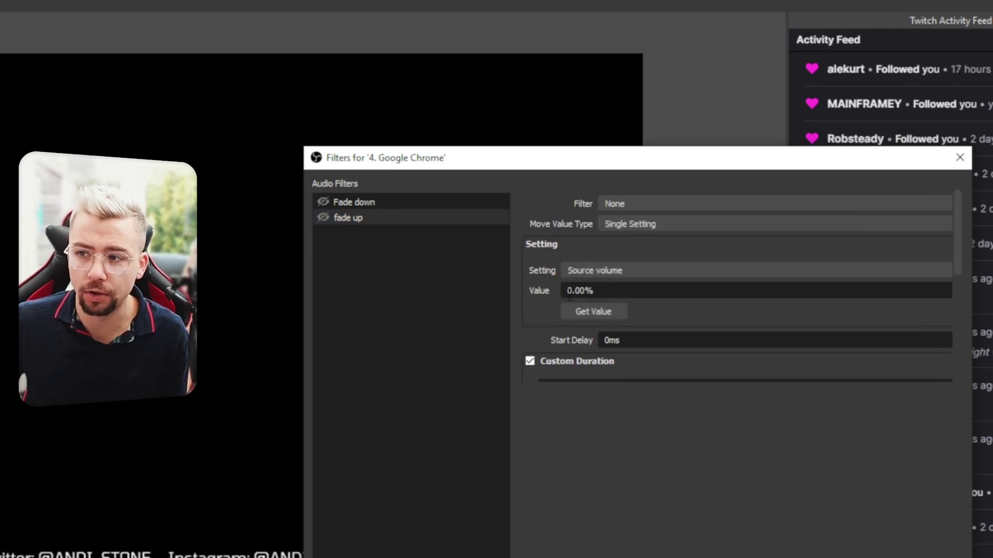
{"action": "double_click", "coordinate": [569, 291]}
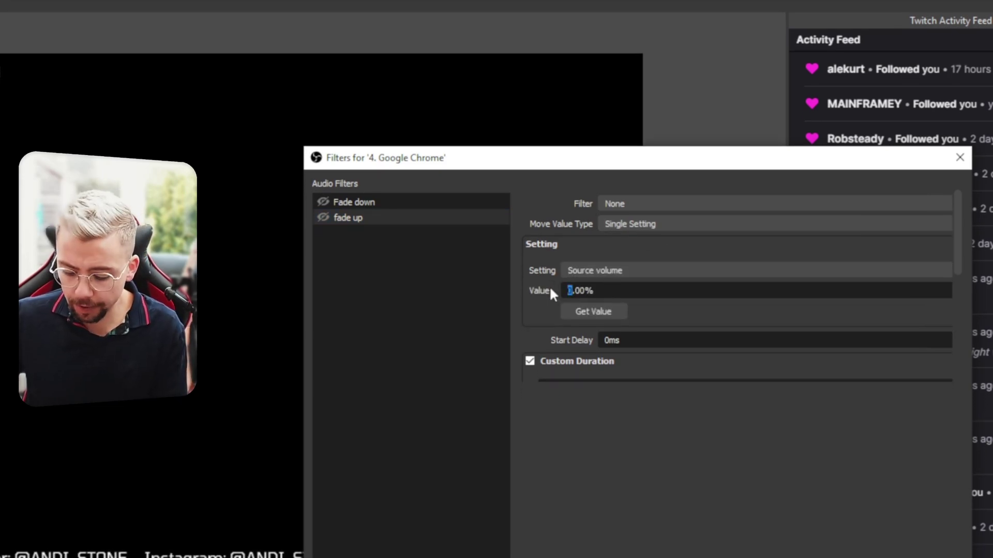
{"action": "type", "text": "100"}
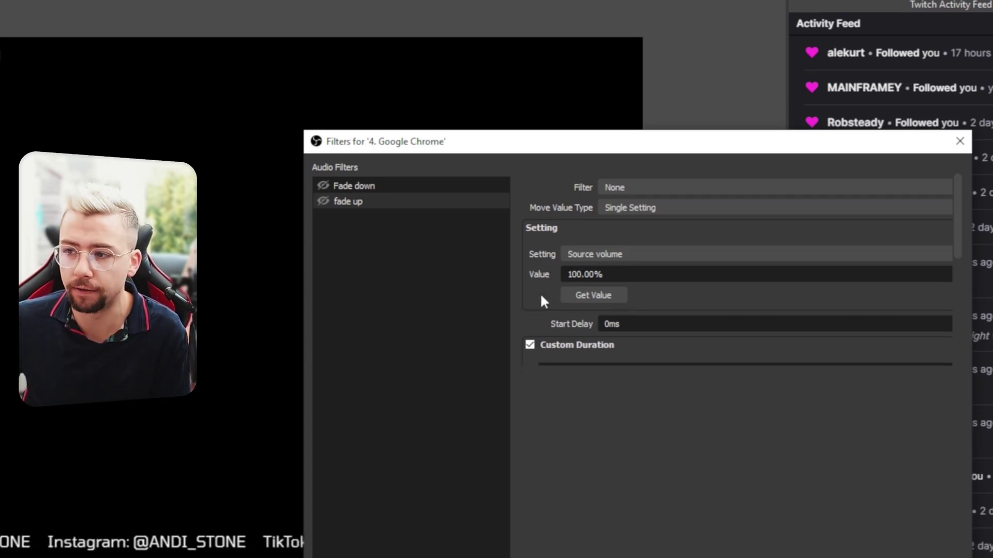
{"action": "scroll", "coordinate": [540, 308], "scroll_direction": "down", "scroll_amount": 2}
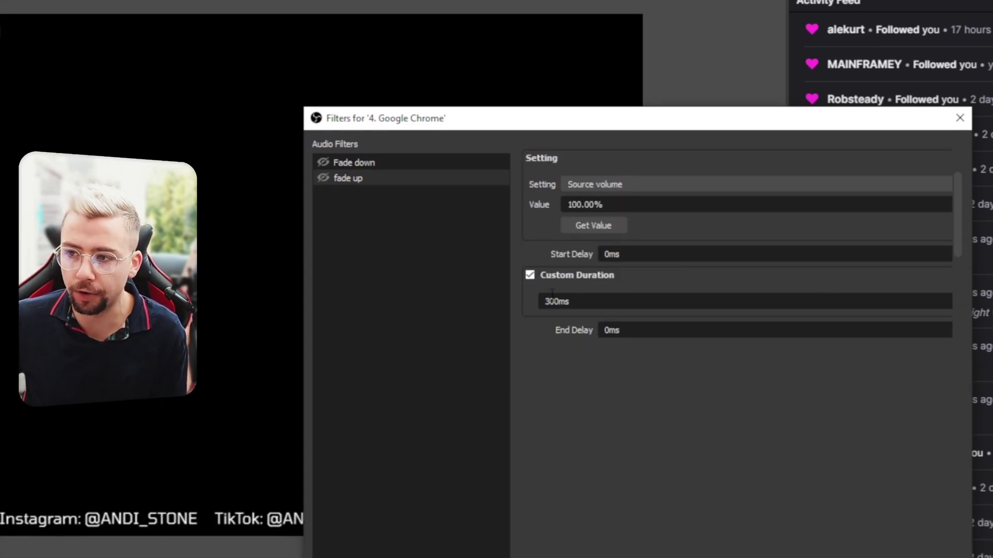
{"action": "type", "text": "0"}
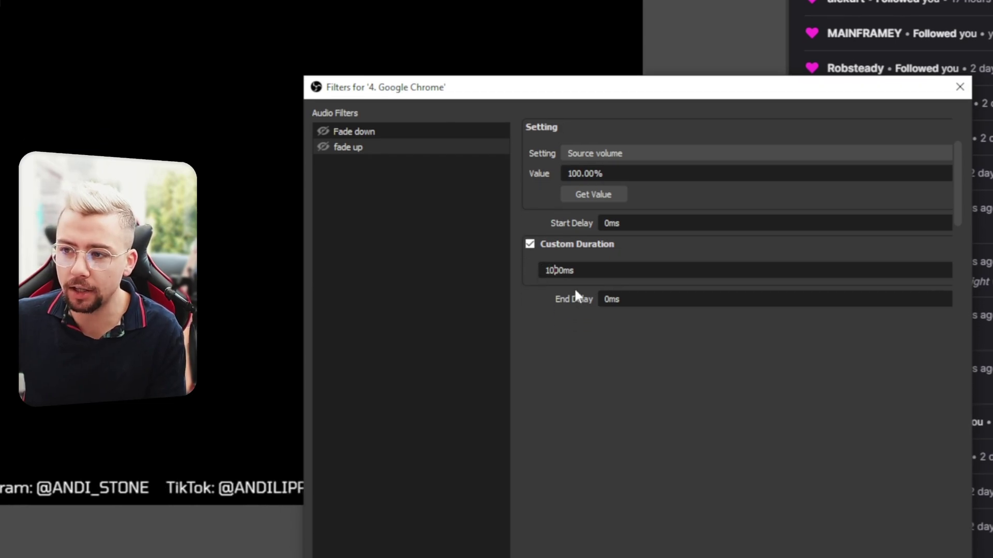
{"action": "scroll", "coordinate": [572, 317], "scroll_direction": "down", "scroll_amount": 3}
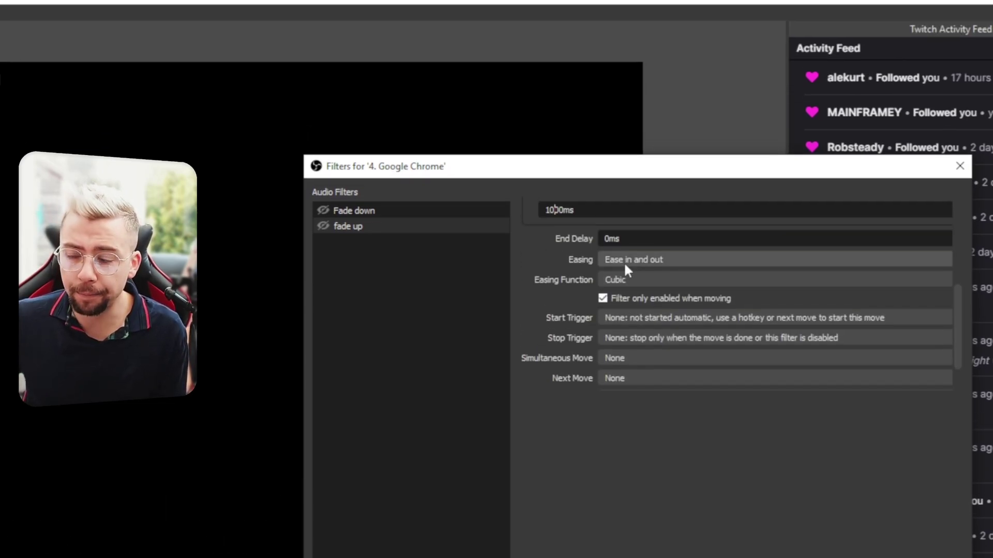
{"action": "left_click", "coordinate": [625, 201]}
{"action": "left_click", "coordinate": [629, 287]}
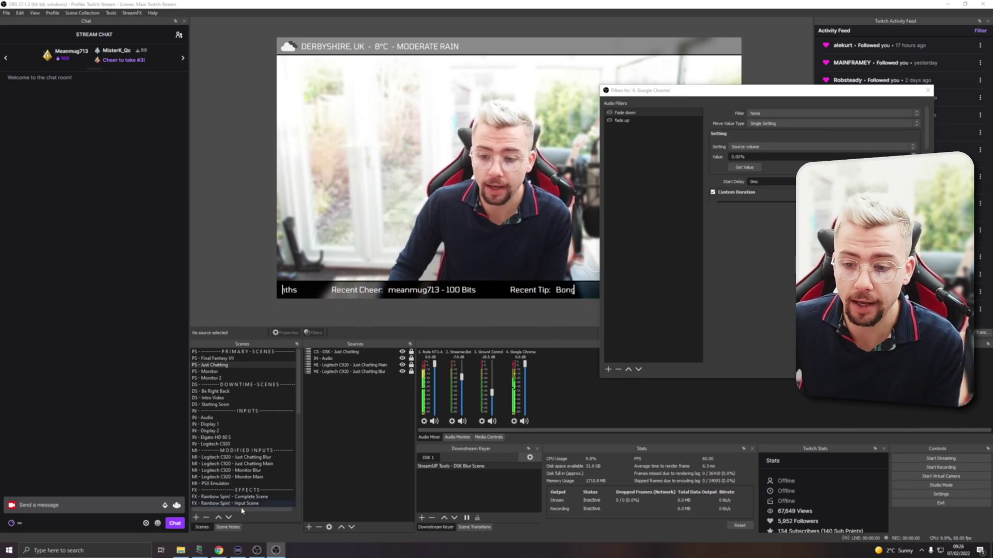
{"action": "left_click", "coordinate": [219, 551]}
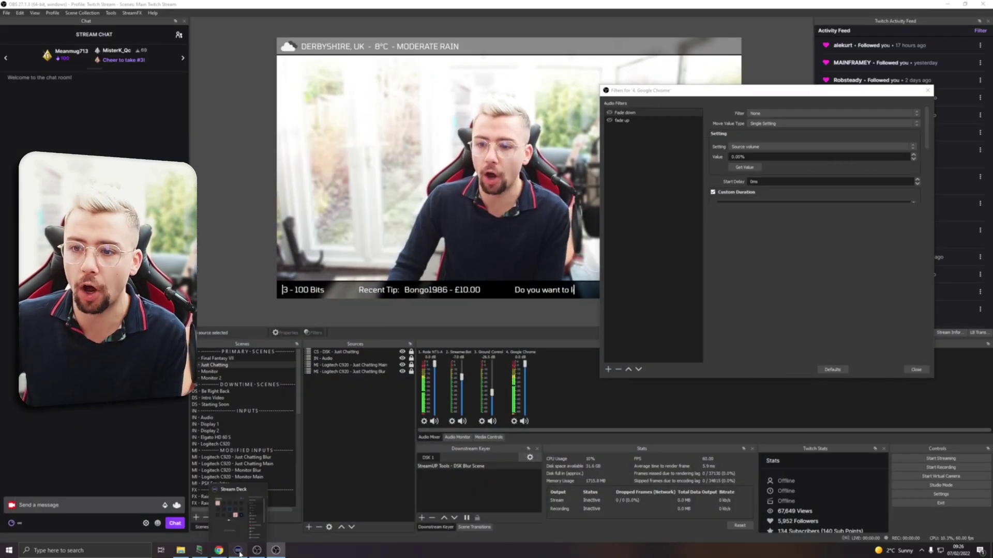
- Open Stream Deck and confirm in Preferences that the software is up to date
{"action": "left_click", "coordinate": [240, 512]}
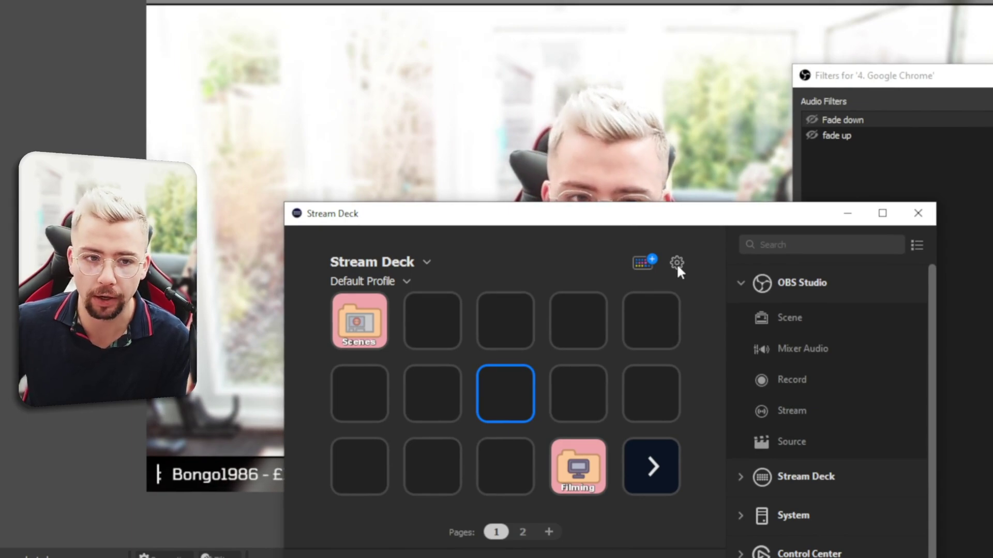
{"action": "left_click", "coordinate": [677, 262]}
{"action": "left_click", "coordinate": [598, 295]}
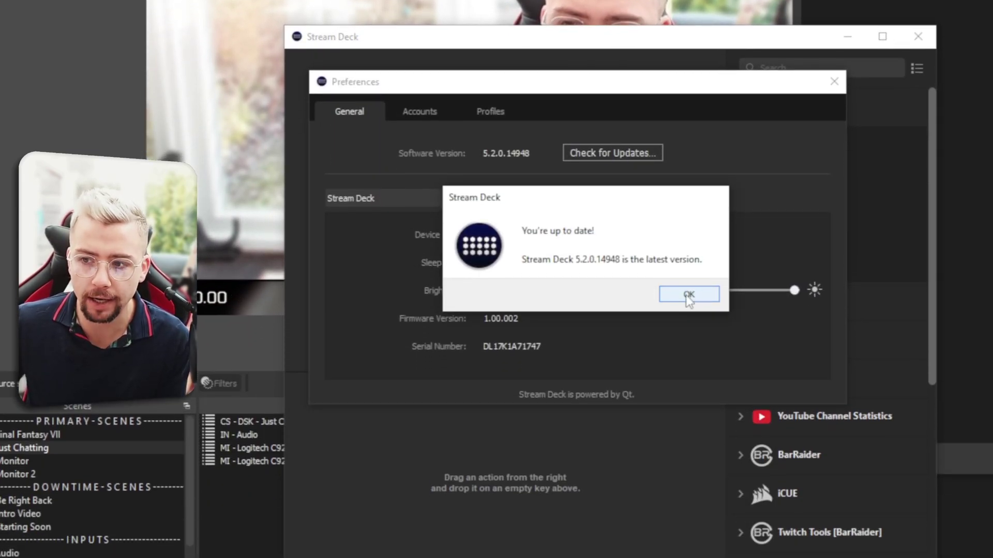
{"action": "left_click", "coordinate": [688, 295]}
{"action": "left_click", "coordinate": [834, 82]}
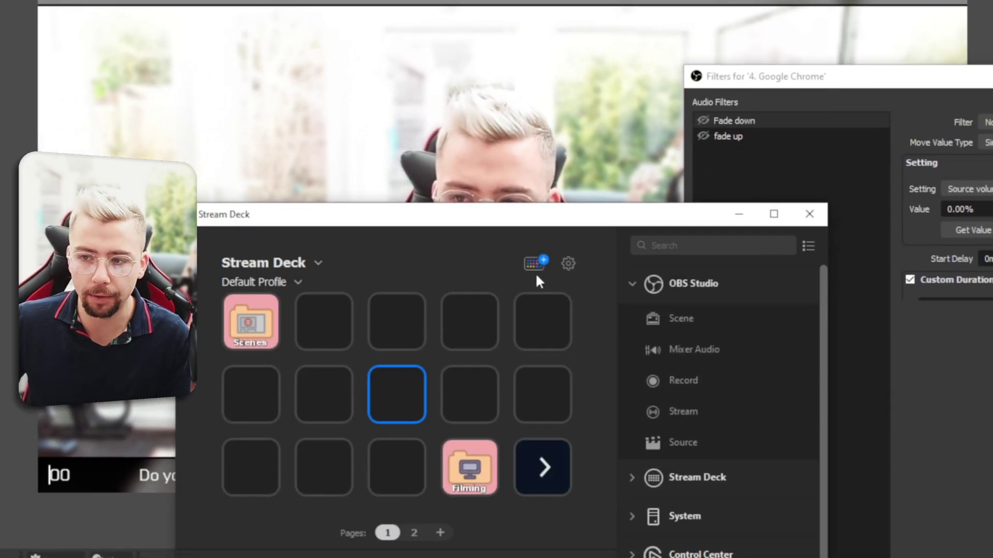
- Search the Stream Deck Store plugins for 'obs' to confirm OBS Tools is installed
{"action": "left_click", "coordinate": [538, 268]}
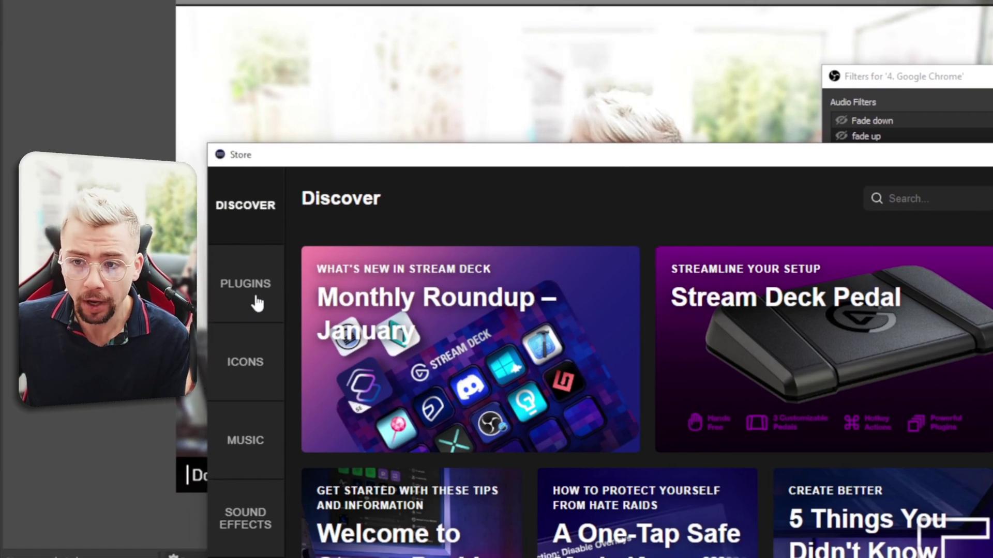
{"action": "left_click", "coordinate": [257, 304]}
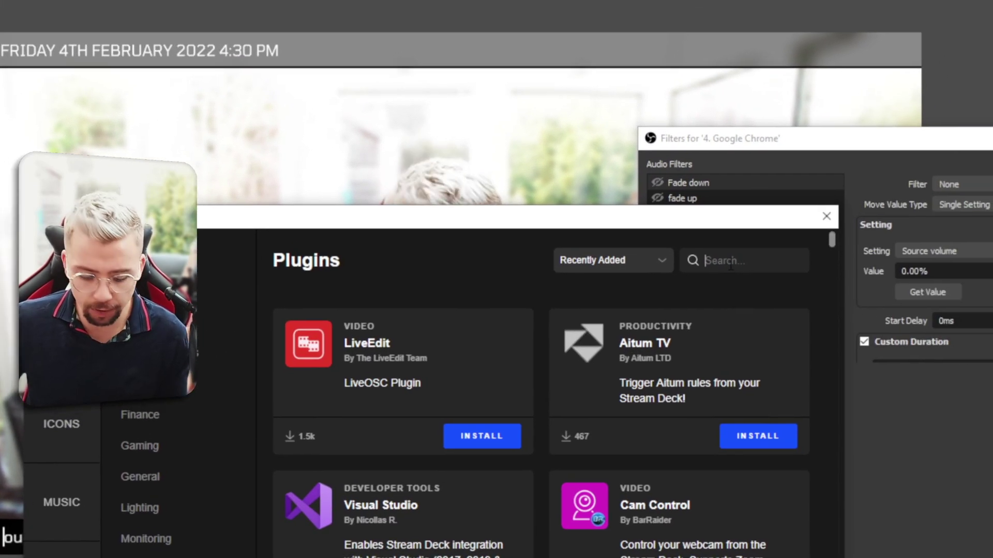
{"action": "left_click", "coordinate": [731, 264]}
{"action": "type", "text": "obs"}
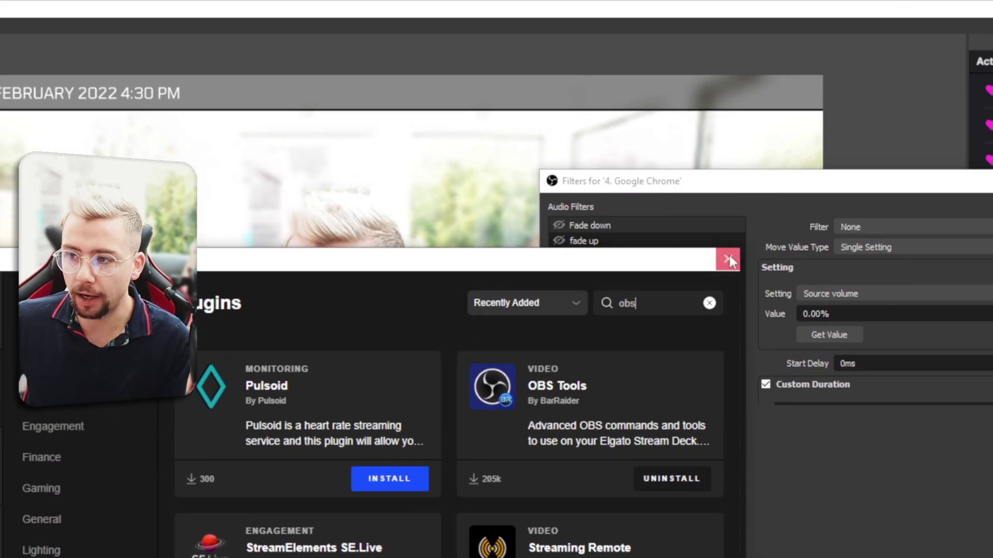
{"action": "left_click", "coordinate": [728, 259]}
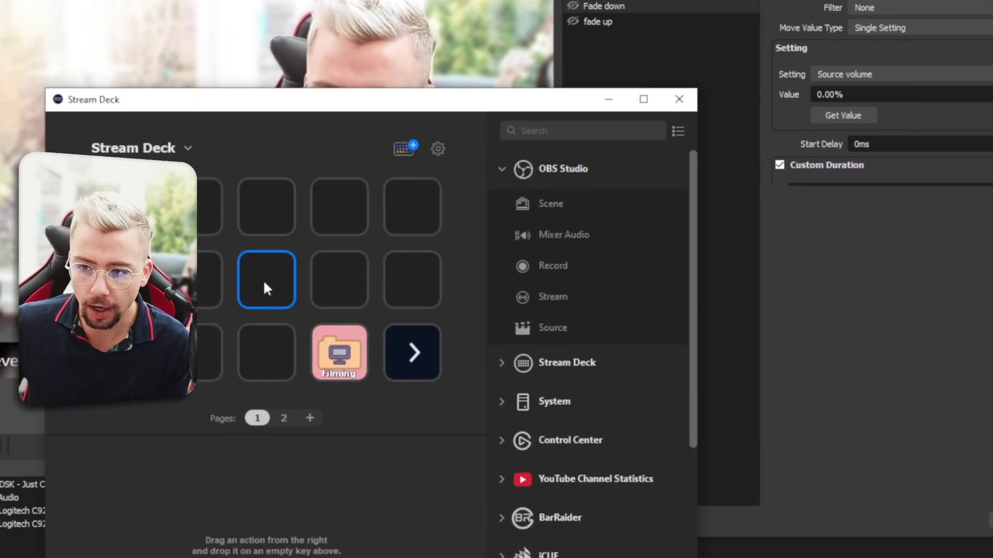
- Turn an empty key into a multi action titled 'monitor'
{"action": "right_click", "coordinate": [267, 288]}
{"action": "left_click", "coordinate": [298, 312]}
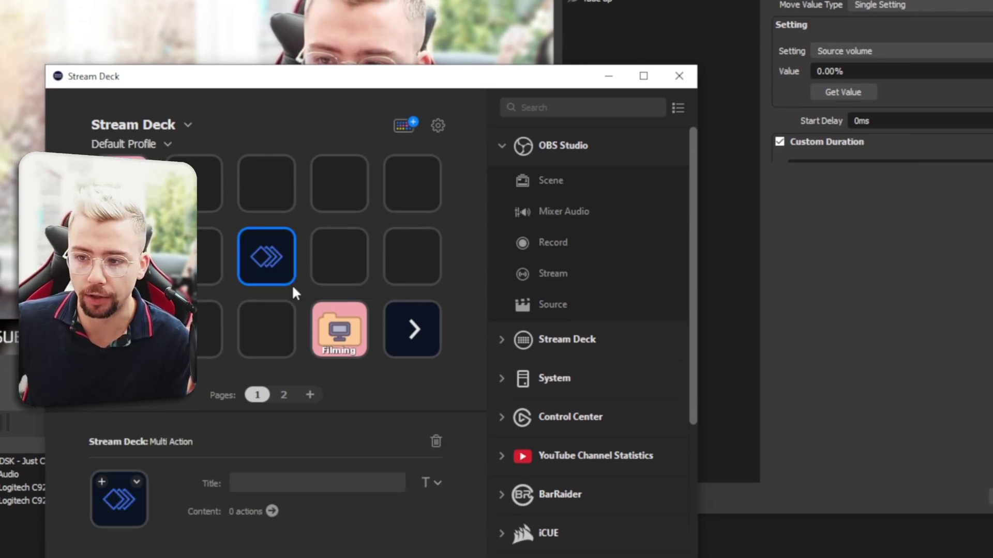
{"action": "left_click", "coordinate": [284, 482]}
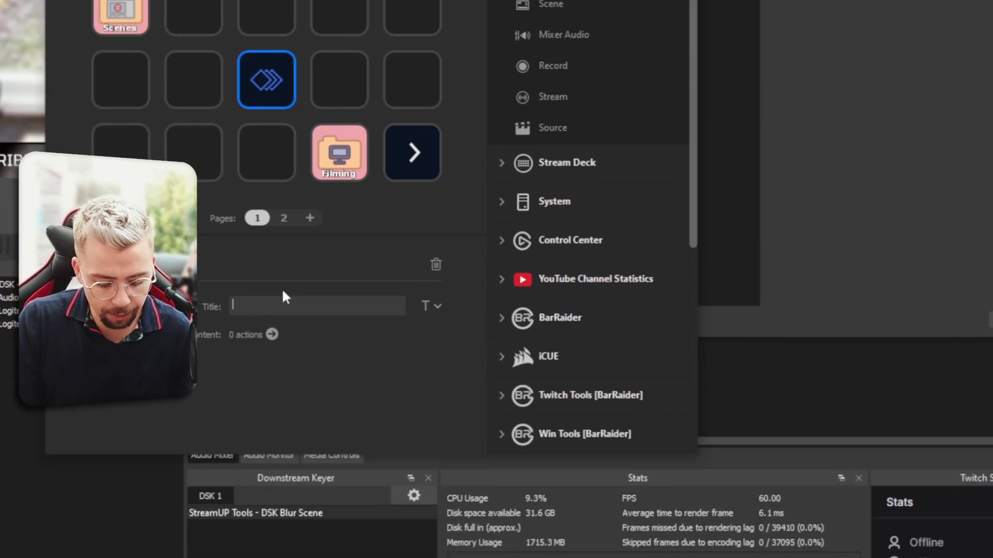
{"action": "type", "text": "monitor"}
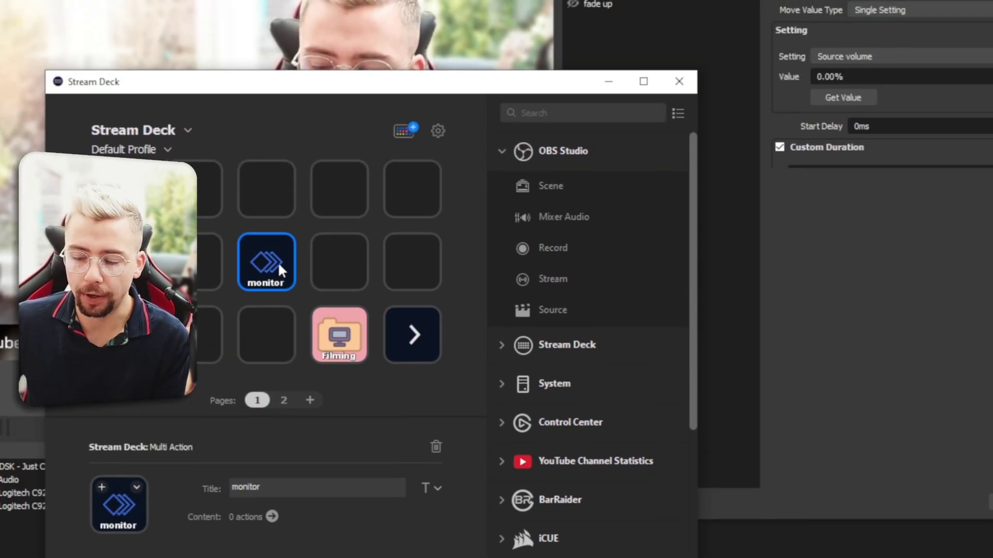
- Add an OBS Studio Scene action to the monitor multi-action list
{"action": "double_click", "coordinate": [277, 84]}
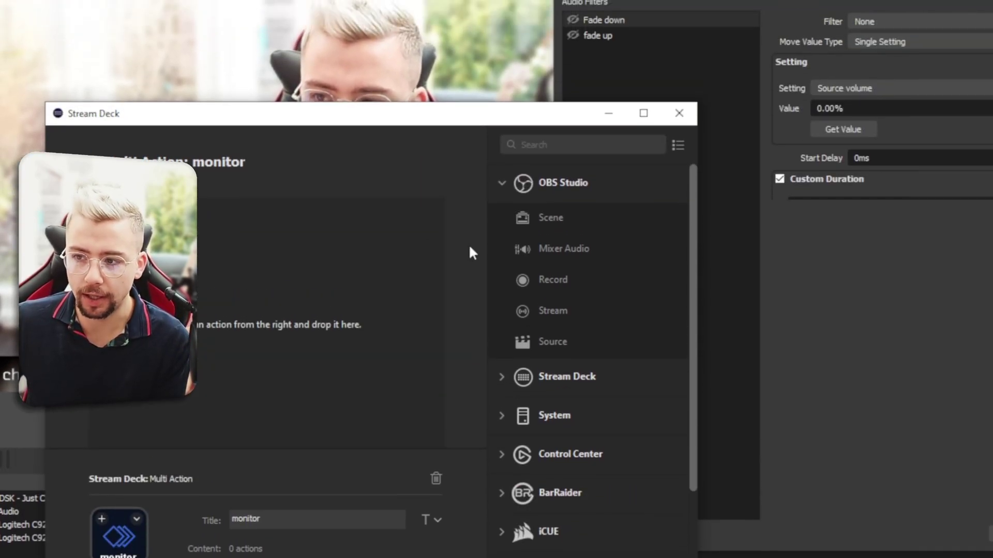
{"action": "left_click", "coordinate": [526, 186]}
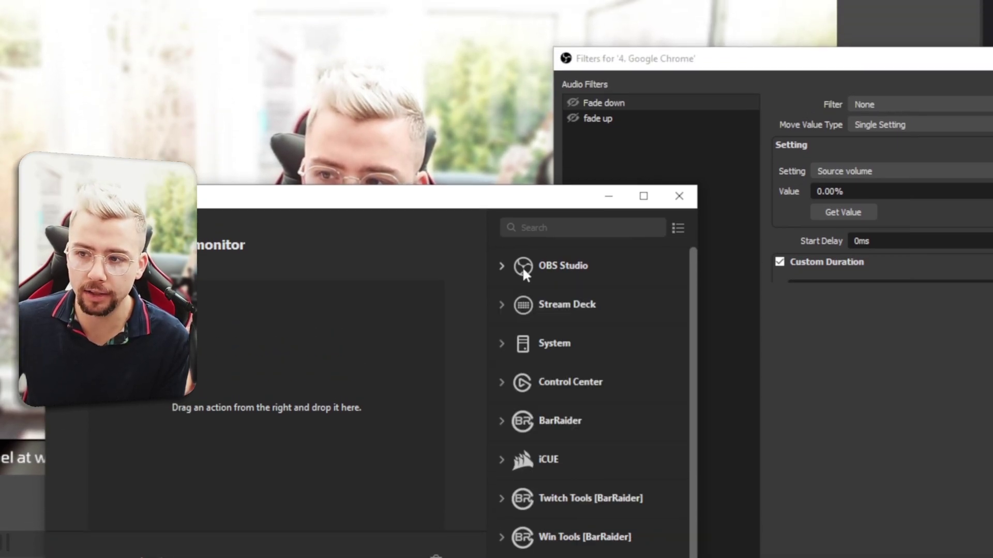
{"action": "left_click", "coordinate": [499, 266]}
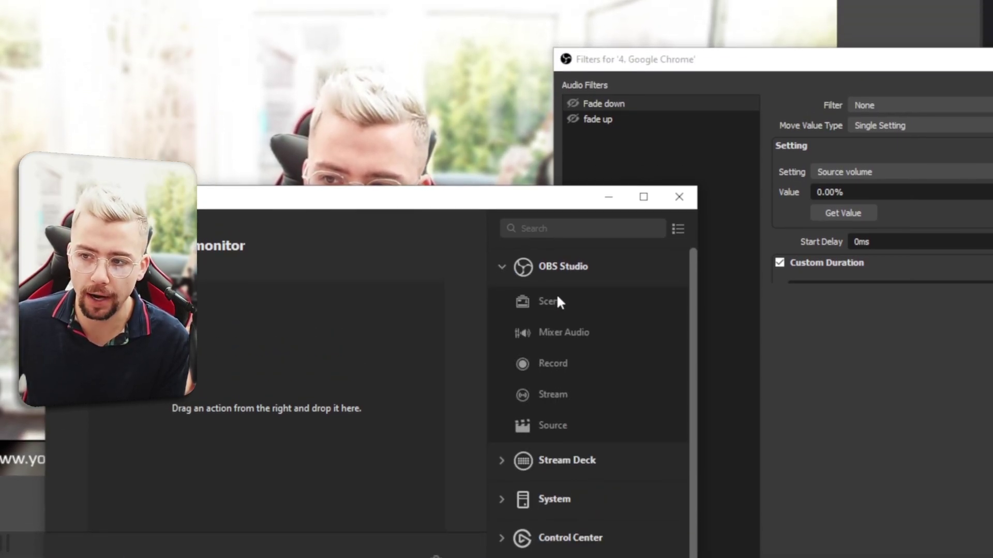
{"action": "left_click_drag", "start_coordinate": [558, 299], "coordinate": [243, 368]}
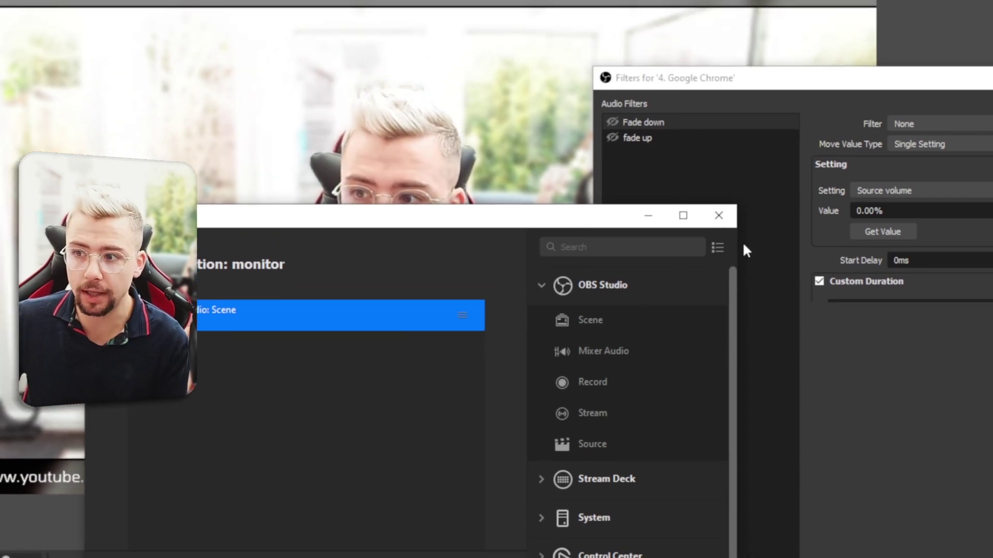
{"action": "left_click", "coordinate": [715, 250]}
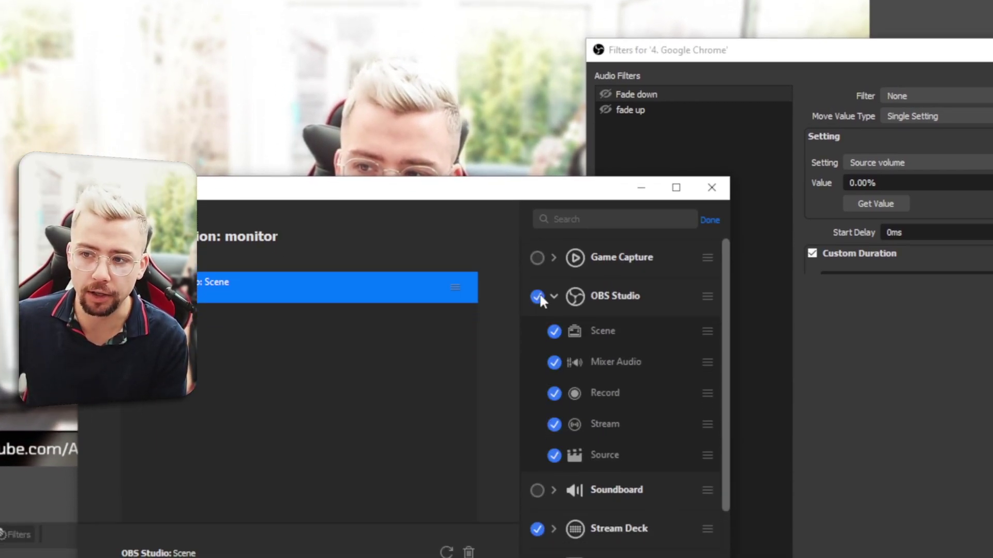
{"action": "left_click", "coordinate": [538, 296]}
{"action": "left_click", "coordinate": [538, 296]}
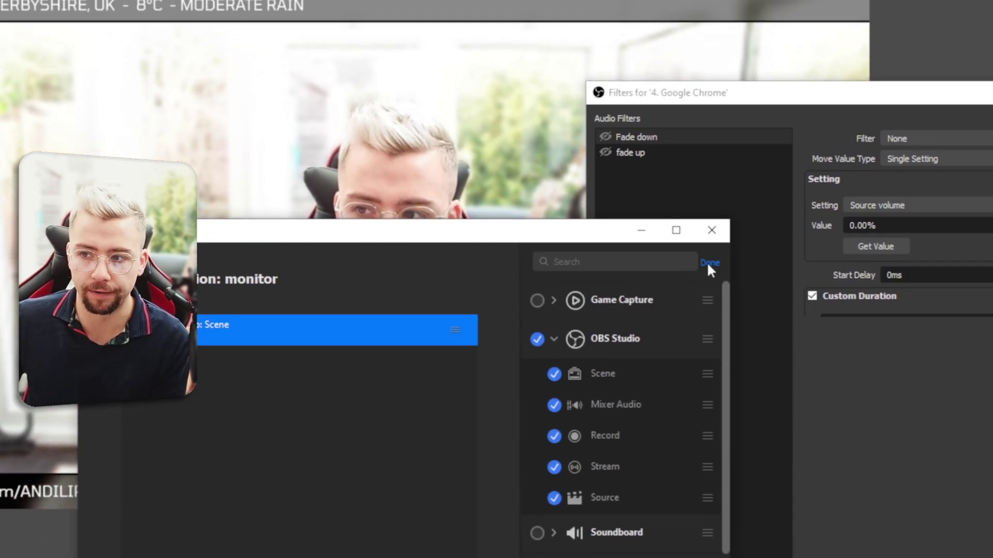
{"action": "left_click", "coordinate": [710, 263]}
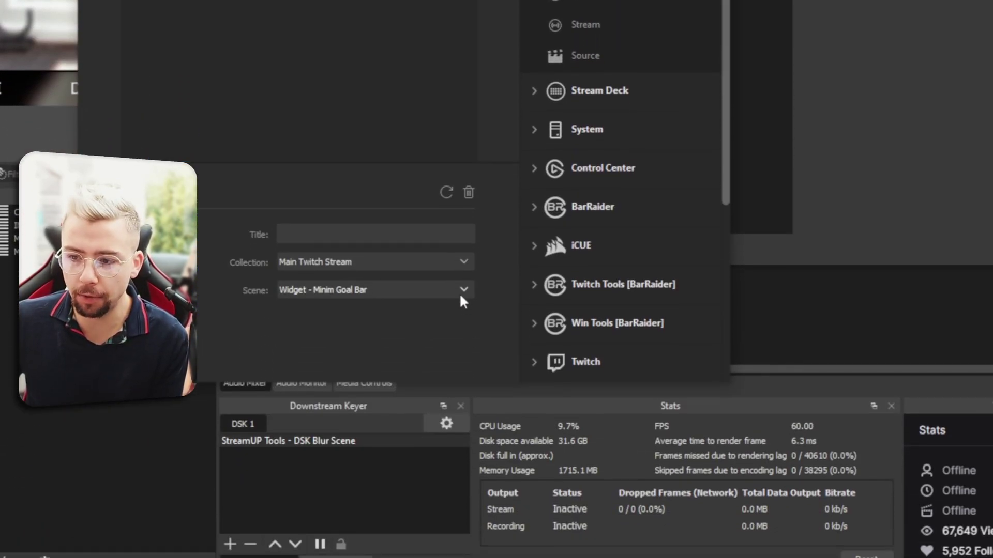
- Check the scene action's target, adjust listed action groups, and expand OBS Tools [BarRaider] to reveal Filter Toggle
{"action": "left_click", "coordinate": [464, 290]}
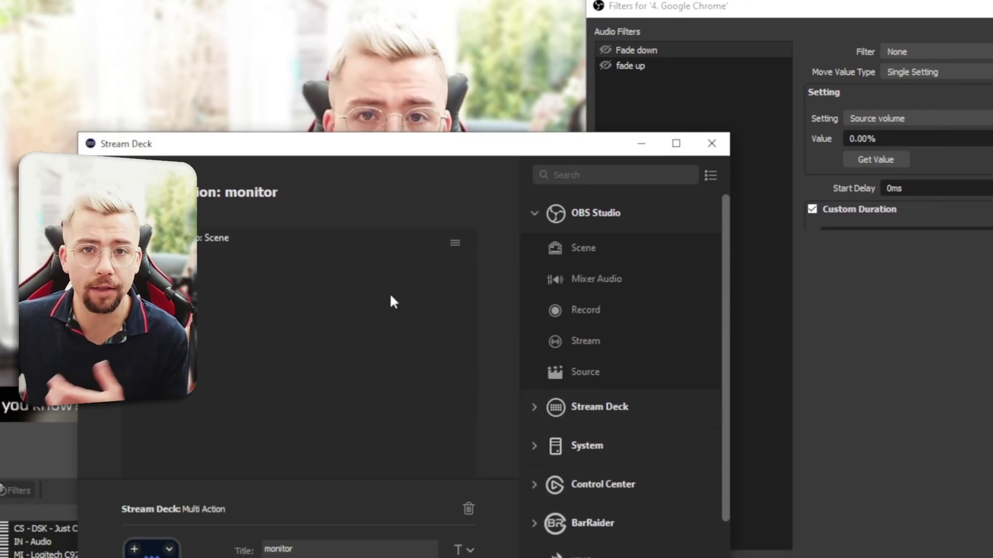
{"action": "scroll", "coordinate": [569, 300], "scroll_direction": "down", "scroll_amount": 5}
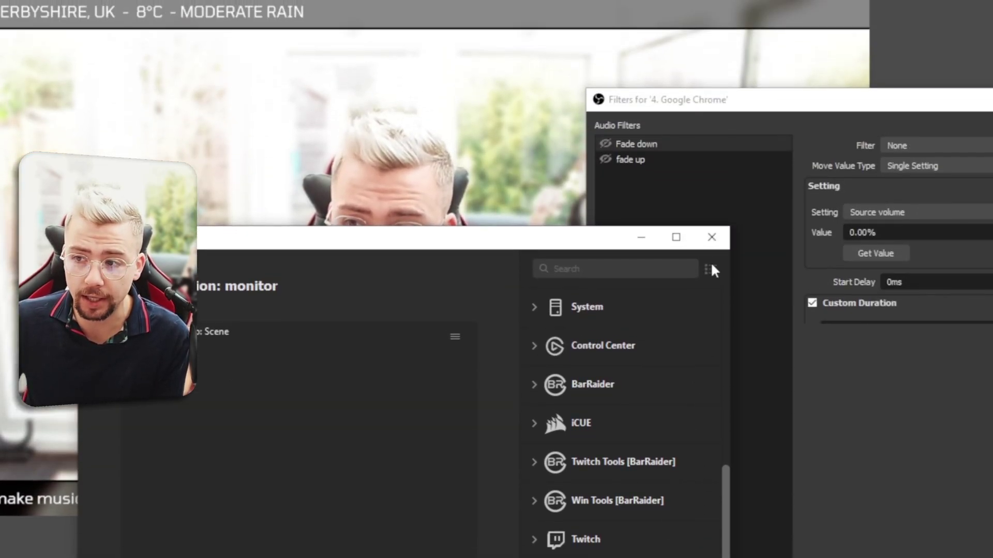
{"action": "left_click", "coordinate": [711, 263]}
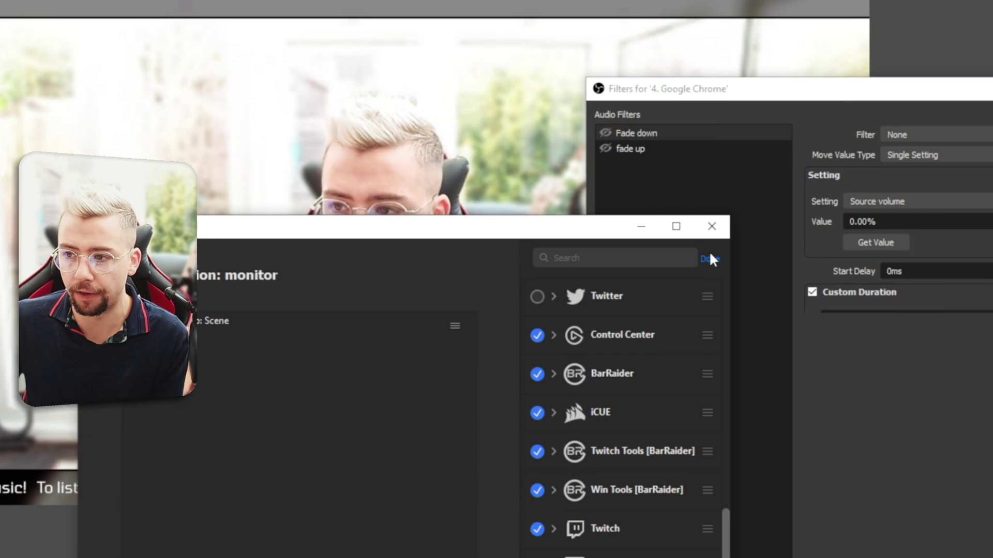
{"action": "left_click", "coordinate": [709, 119]}
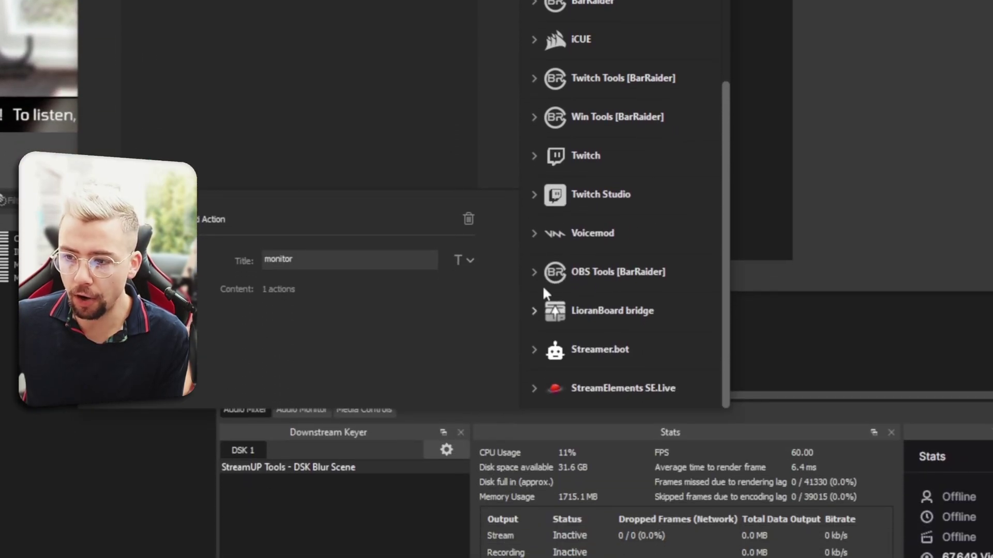
{"action": "left_click", "coordinate": [534, 274]}
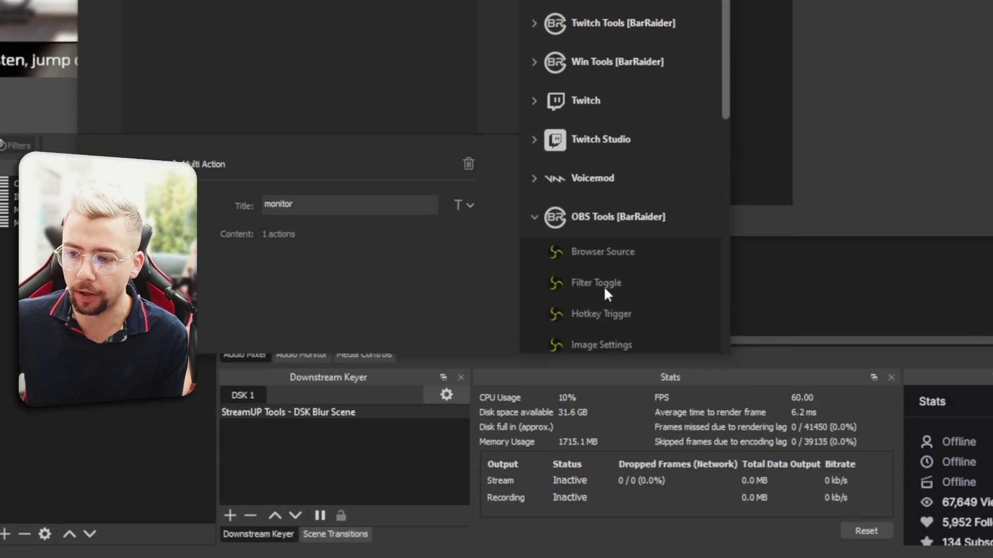
- Drag Filter Toggle into the monitor multi-action and LINK the OBS Tools plugin to reach Server Info
{"action": "left_click_drag", "start_coordinate": [606, 293], "coordinate": [279, 70]}
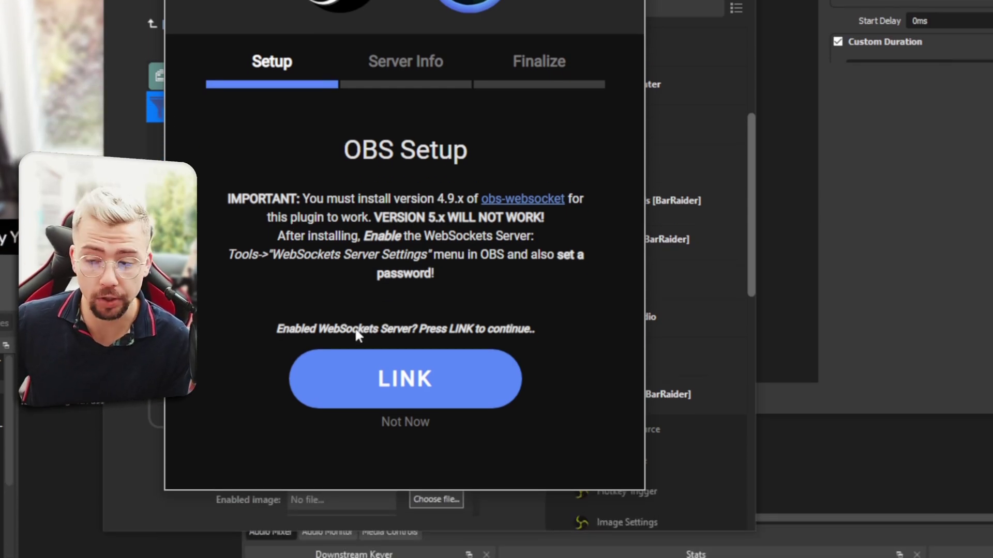
{"action": "left_click", "coordinate": [365, 439]}
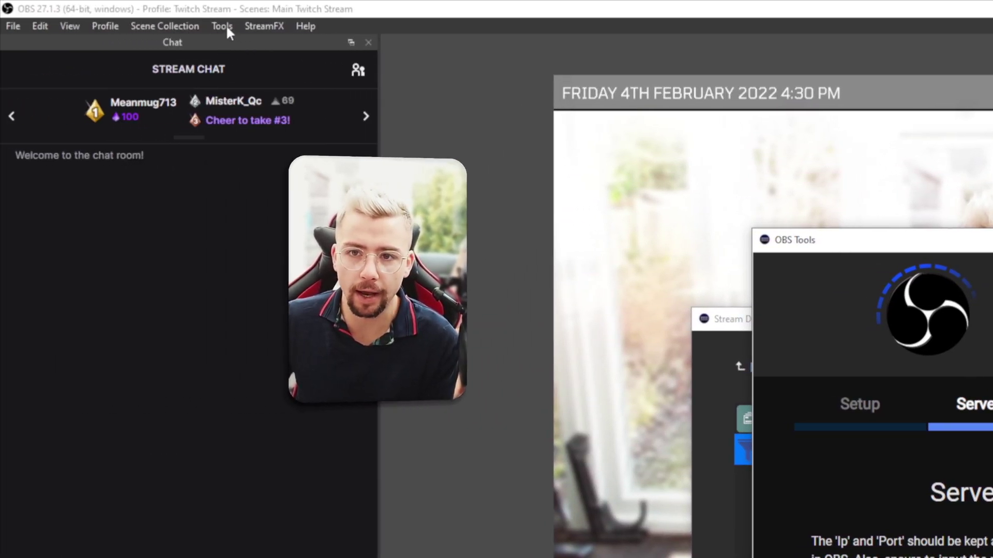
- Open WebSockets Server Settings from the Tools menu and read the server port, 4443
{"action": "left_click", "coordinate": [221, 25]}
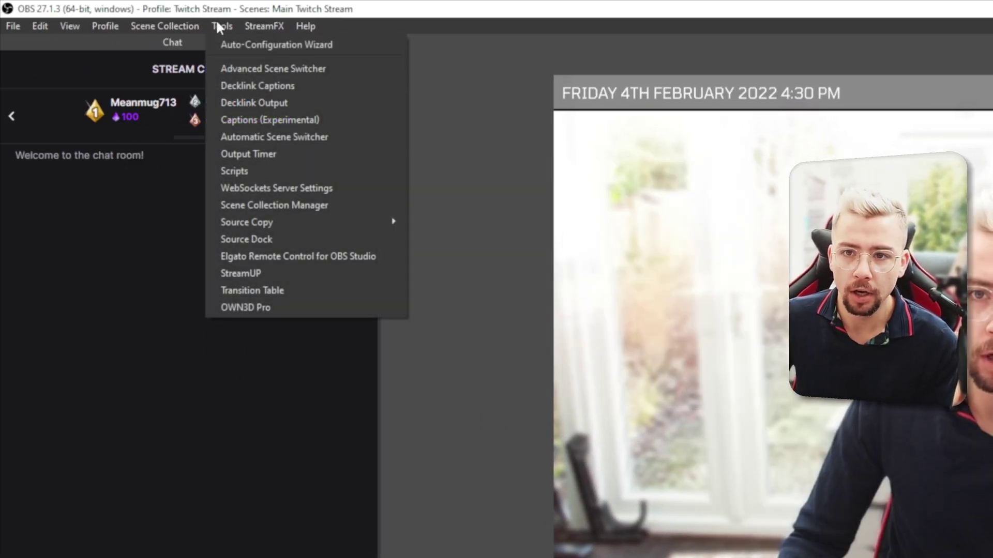
{"action": "left_click", "coordinate": [268, 187]}
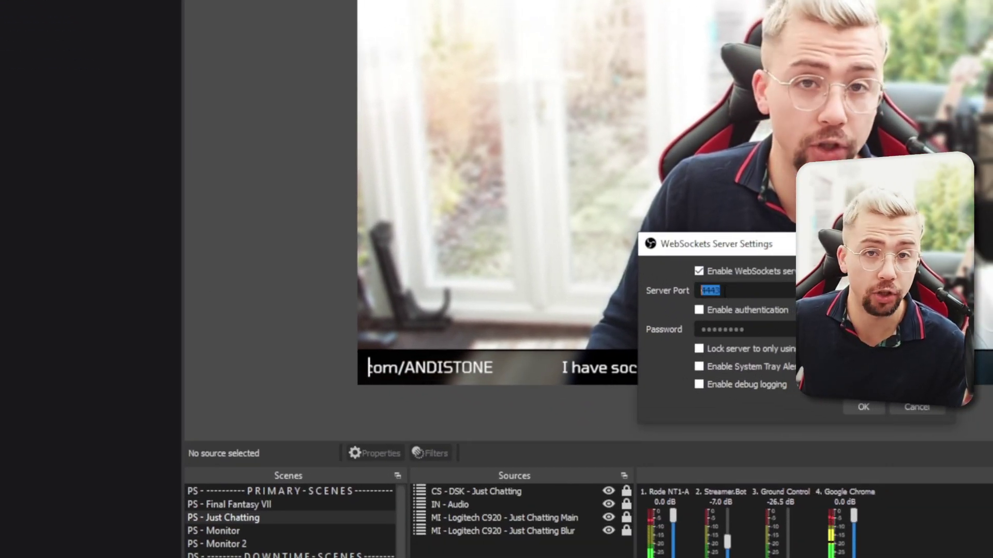
{"action": "left_click", "coordinate": [727, 289]}
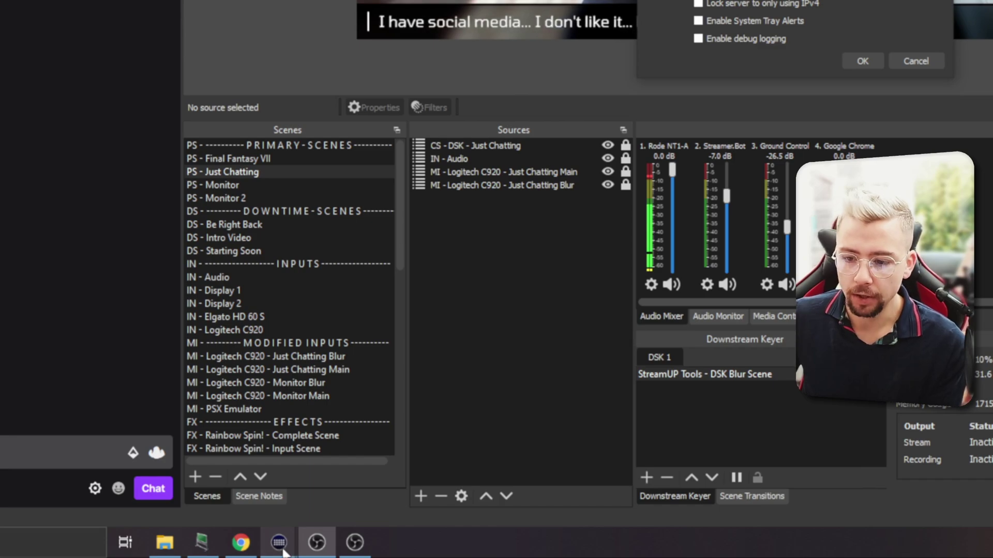
- Change the OBS Tools plugin port from 4444 to 4443, save the connection, and close the setup
{"action": "mouse_move", "coordinate": [282, 552]}
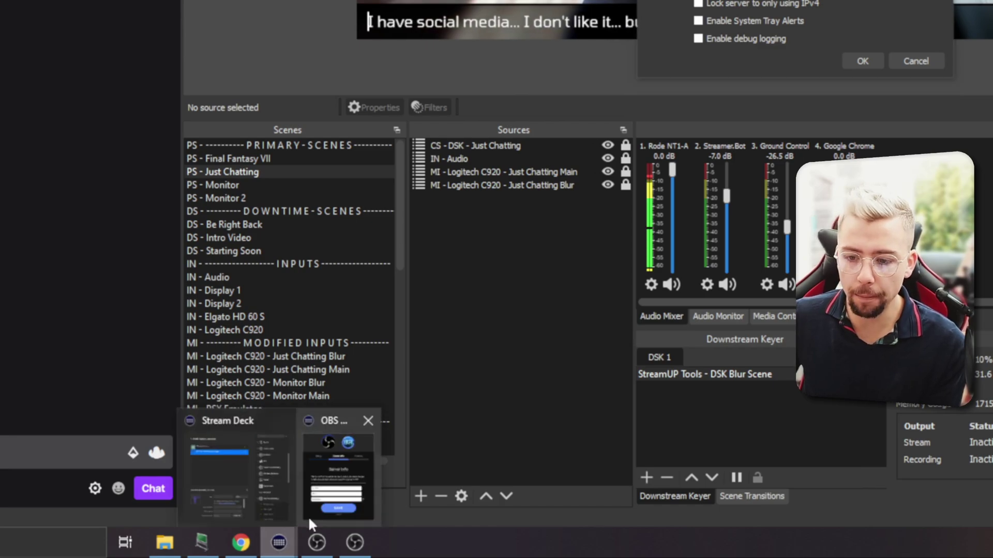
{"action": "left_click", "coordinate": [283, 517]}
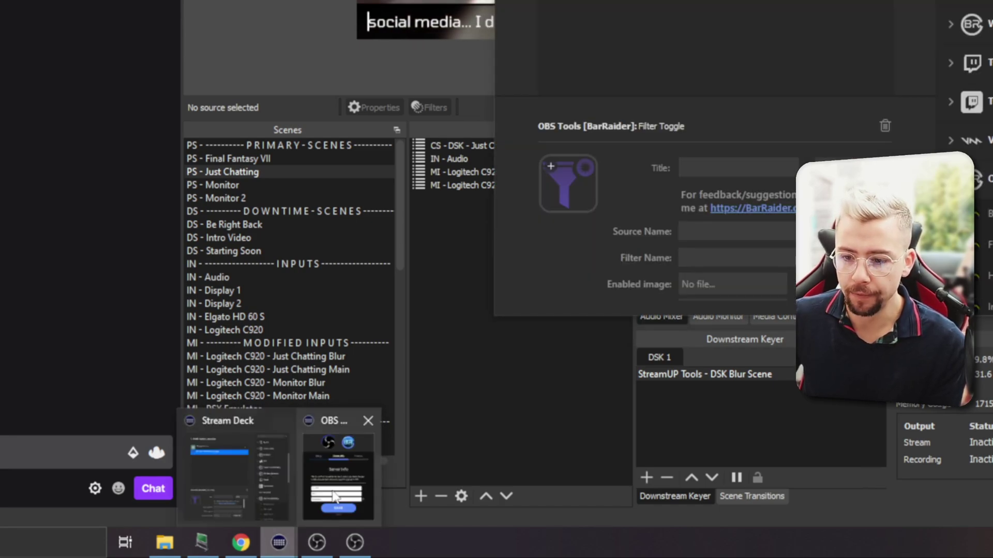
{"action": "left_click", "coordinate": [343, 470]}
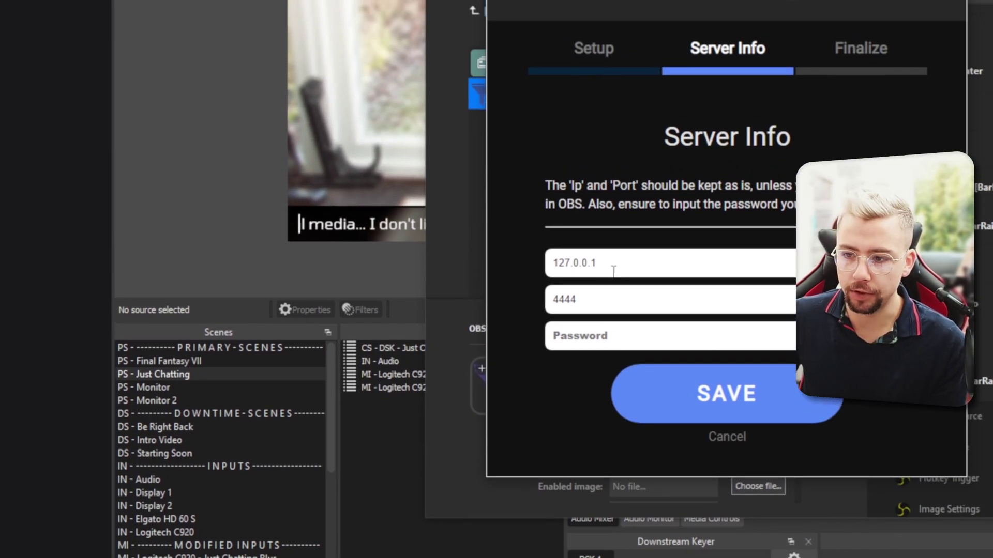
{"action": "left_click", "coordinate": [601, 302]}
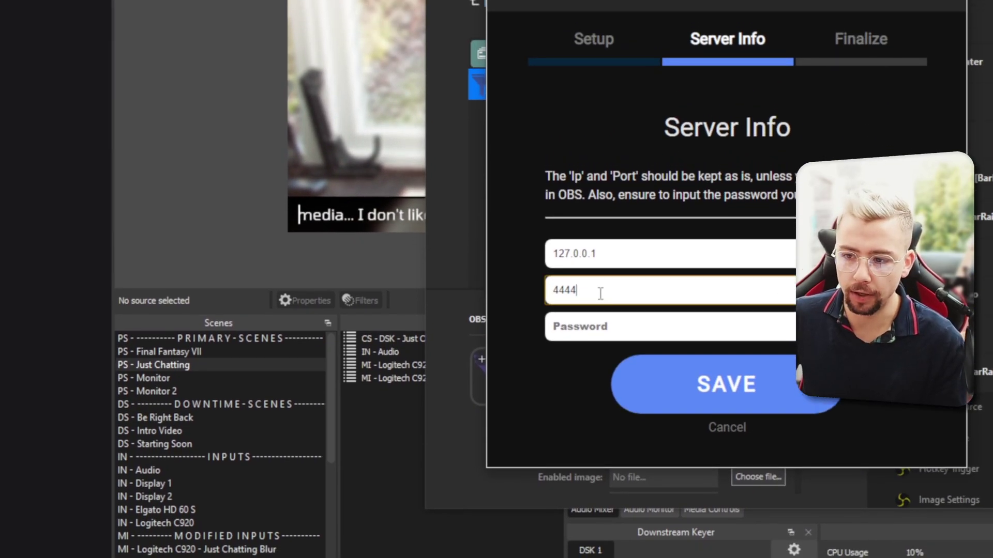
{"action": "type", "text": "3"}
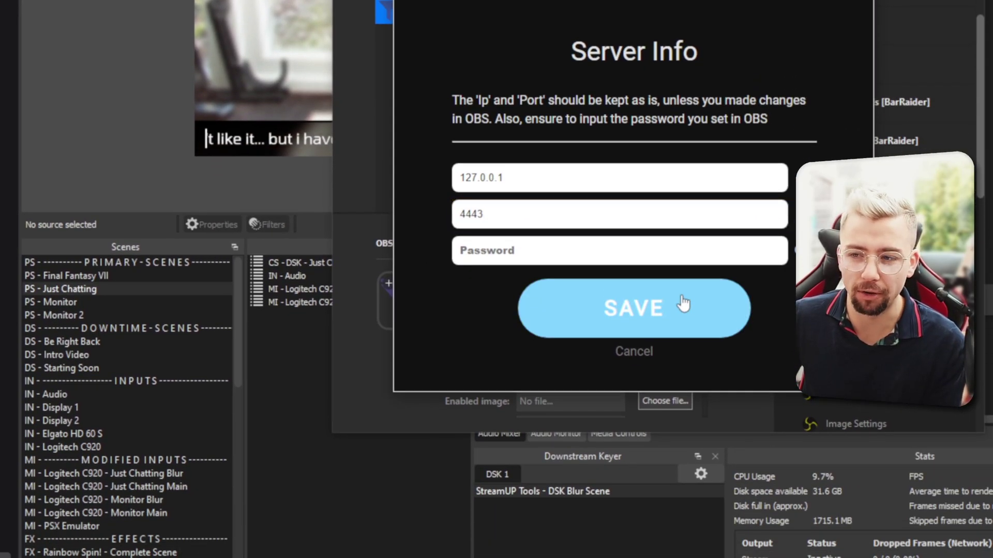
{"action": "left_click", "coordinate": [775, 362]}
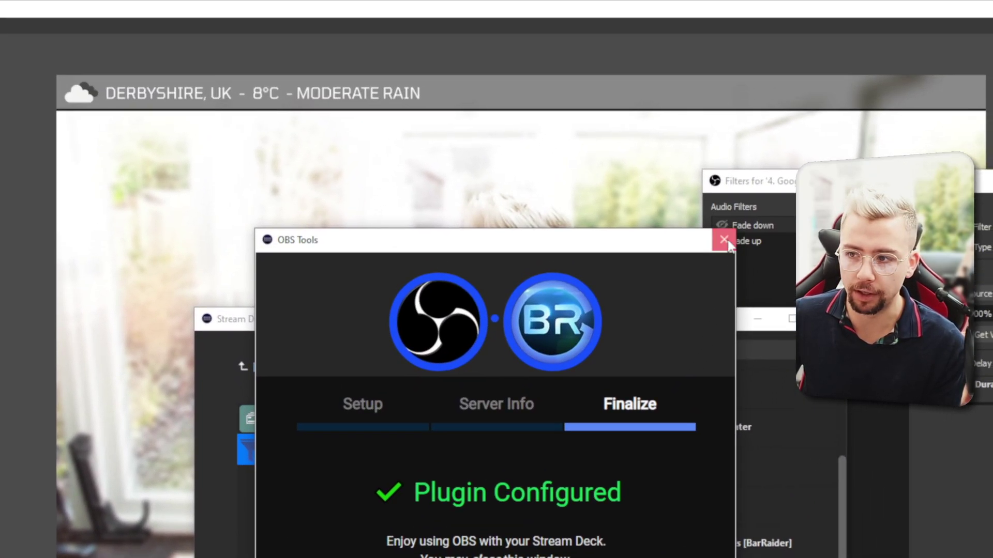
{"action": "left_click", "coordinate": [856, 18]}
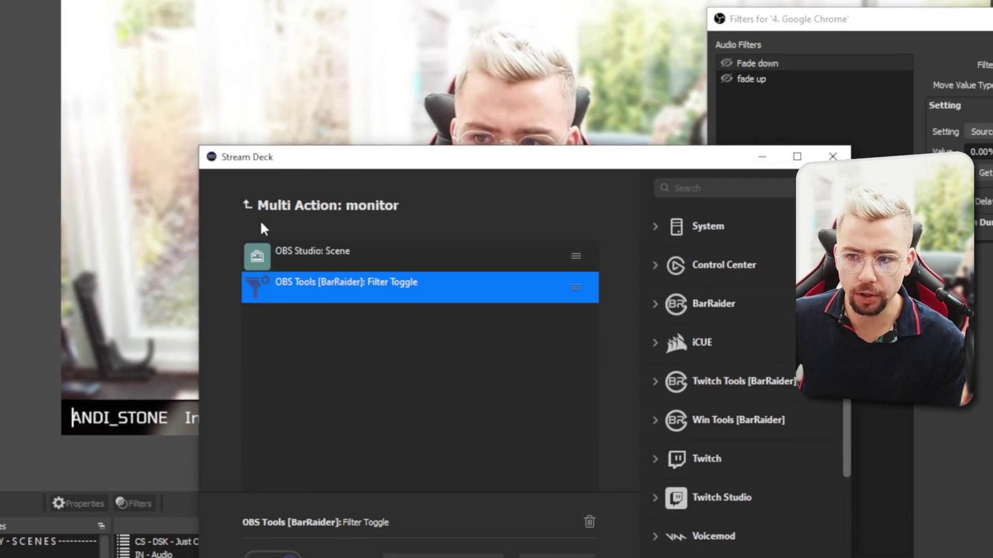
- Point the monitor key's Filter Toggle at source 4. Google Chrome with the fade up filter
{"action": "left_click", "coordinate": [259, 224]}
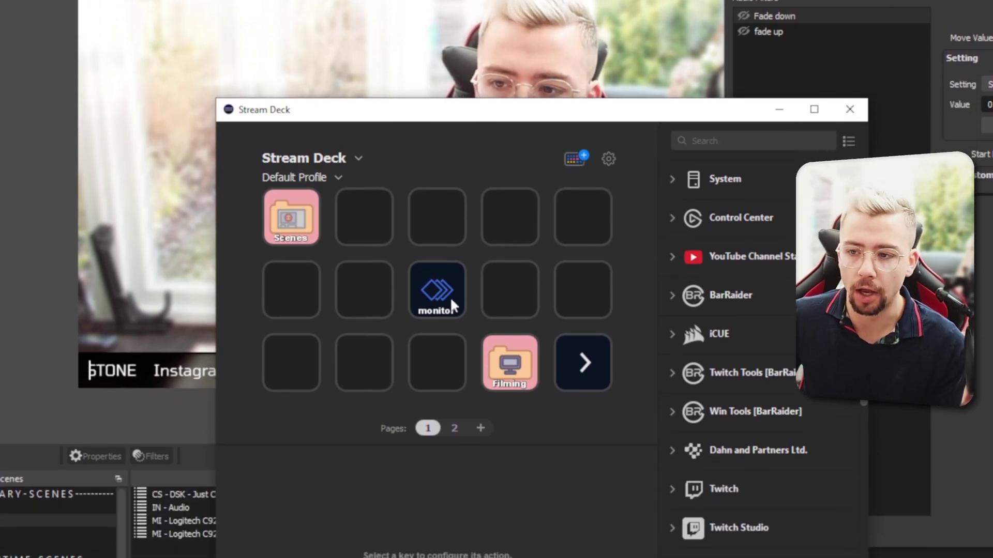
{"action": "left_click", "coordinate": [447, 407]}
{"action": "double_click", "coordinate": [451, 296]}
{"action": "left_click", "coordinate": [374, 232]}
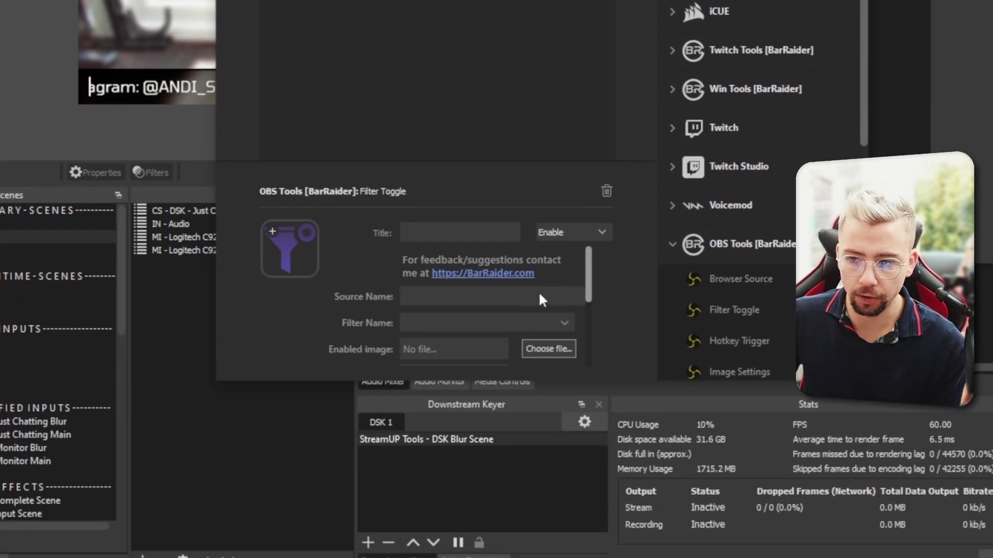
{"action": "left_click", "coordinate": [538, 296]}
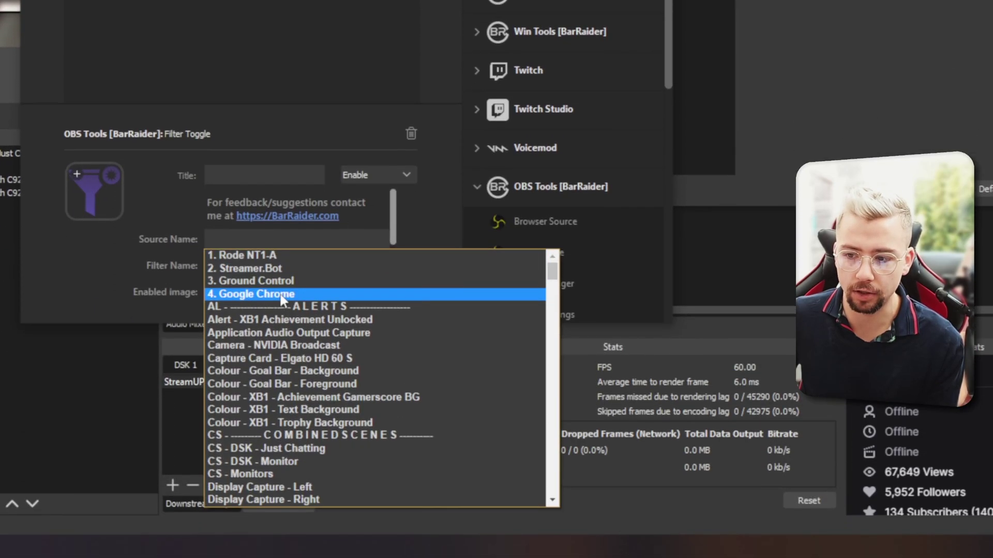
{"action": "left_click", "coordinate": [279, 292]}
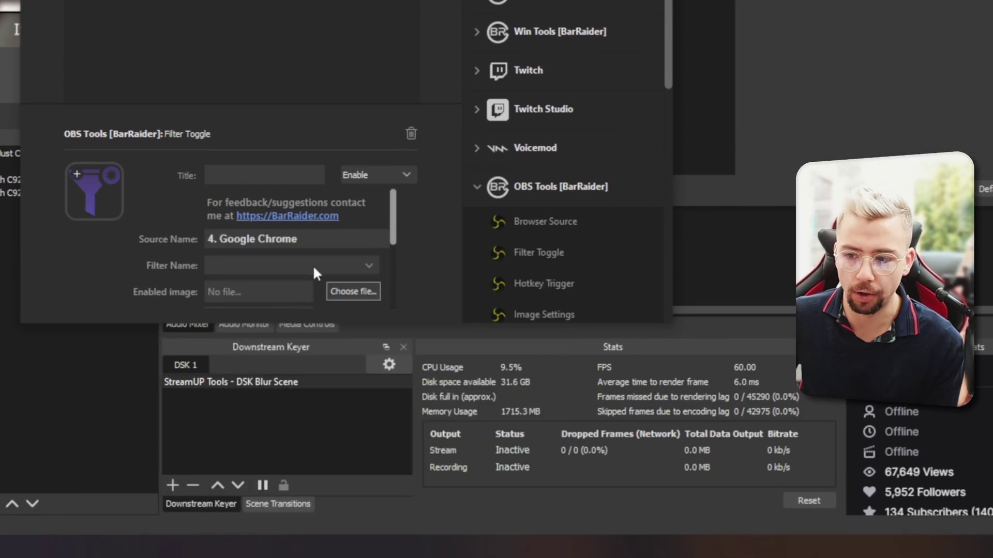
{"action": "left_click", "coordinate": [368, 265]}
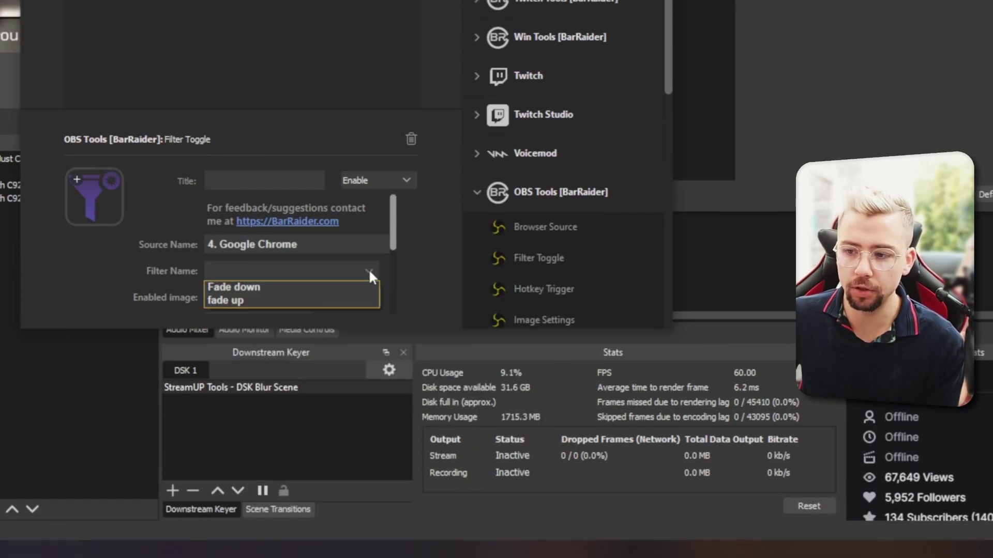
{"action": "left_click", "coordinate": [266, 296]}
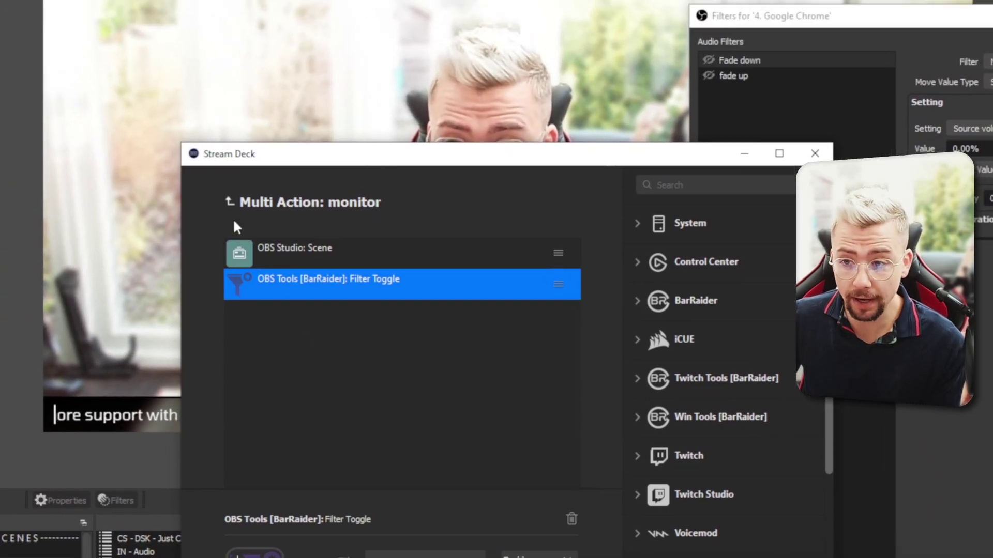
{"action": "left_click", "coordinate": [230, 201]}
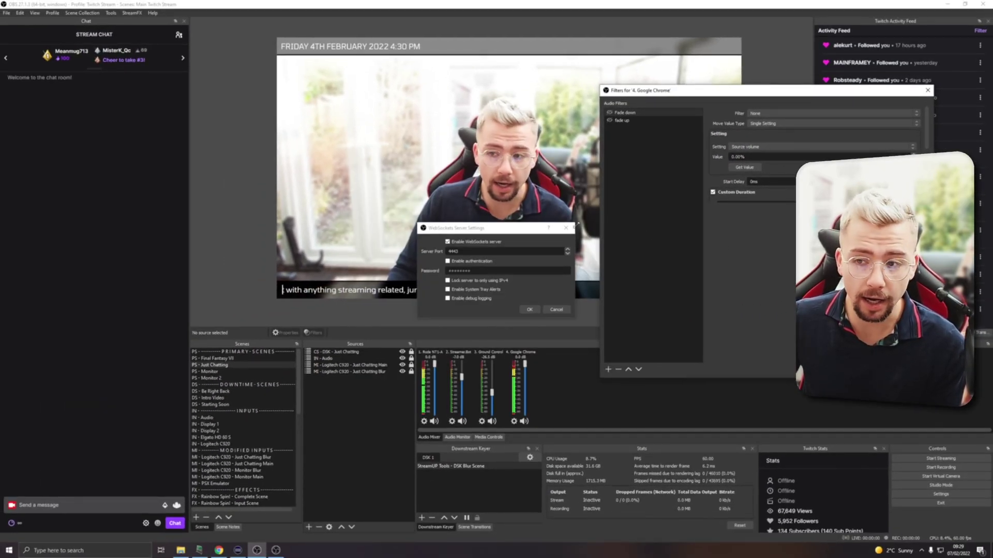
- Close the WebSockets settings and switch to PS - Monitor to test Chrome's fade up filter
{"action": "left_click", "coordinate": [568, 229]}
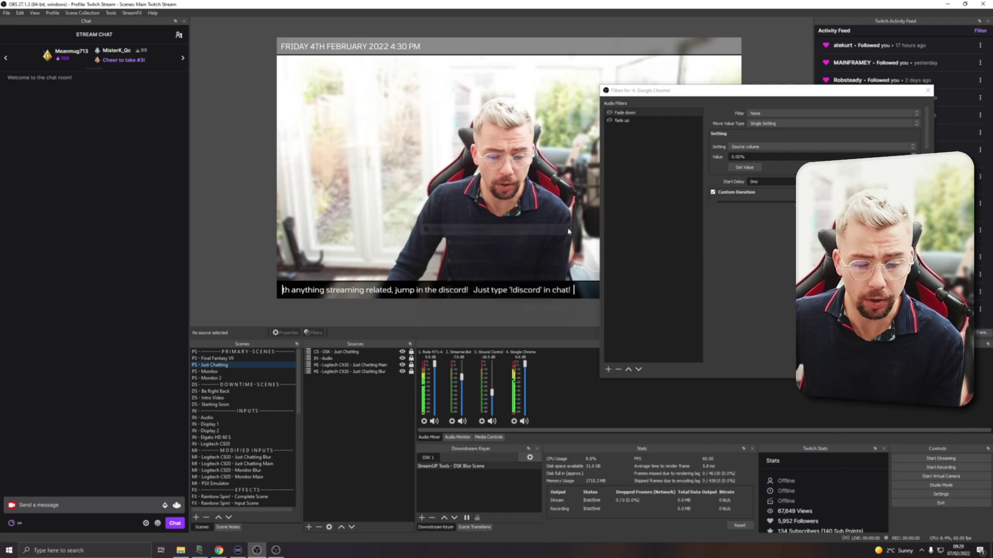
{"action": "left_click", "coordinate": [608, 112]}
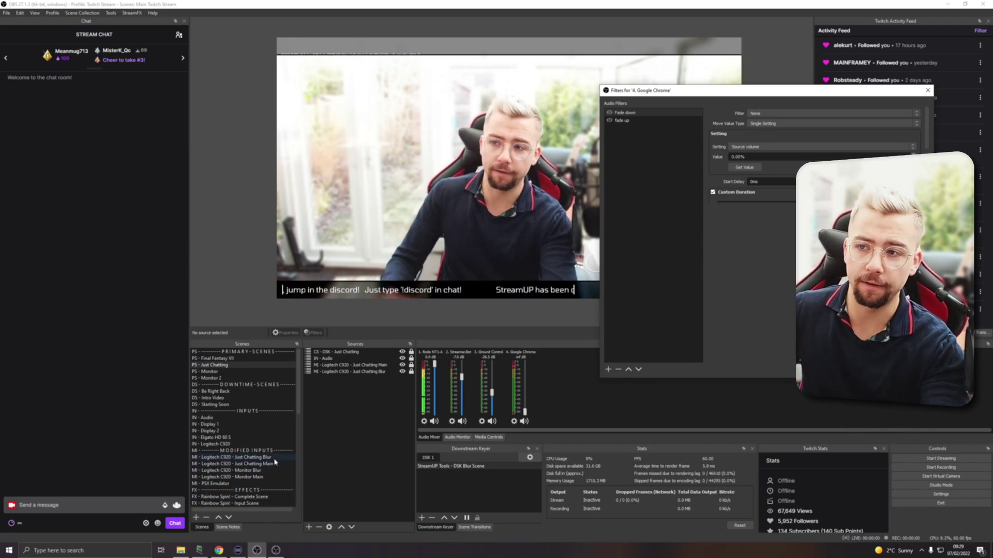
{"action": "key", "text": "Down"}
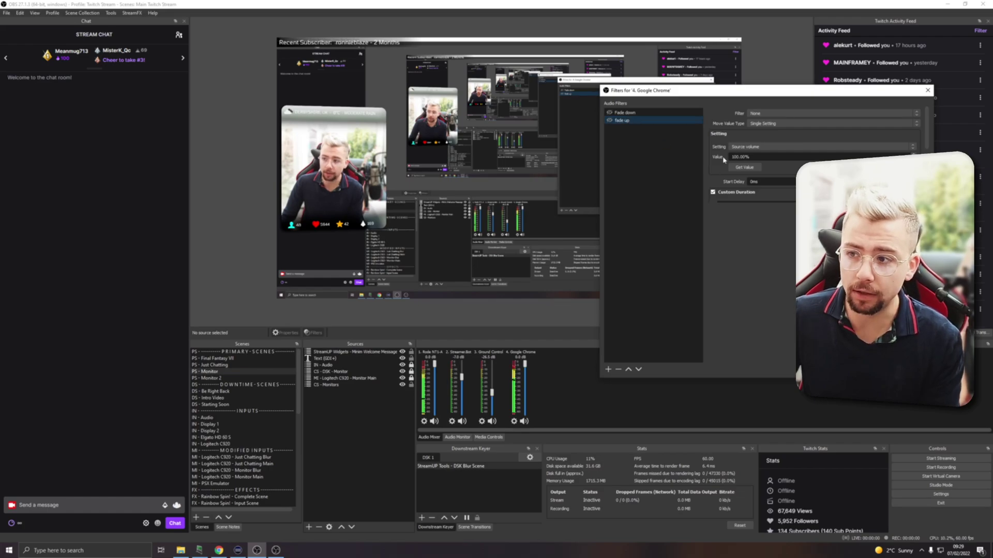
{"action": "scroll", "coordinate": [723, 160], "scroll_direction": "down", "scroll_amount": 2}
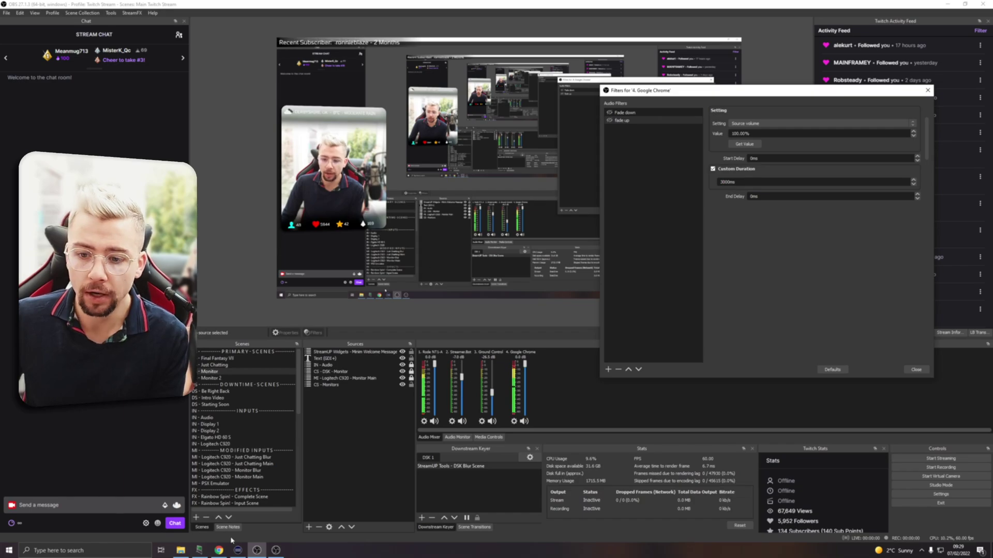
- Place a new Multi Action key beside the monitor key and open its editor
{"action": "left_click", "coordinate": [237, 550]}
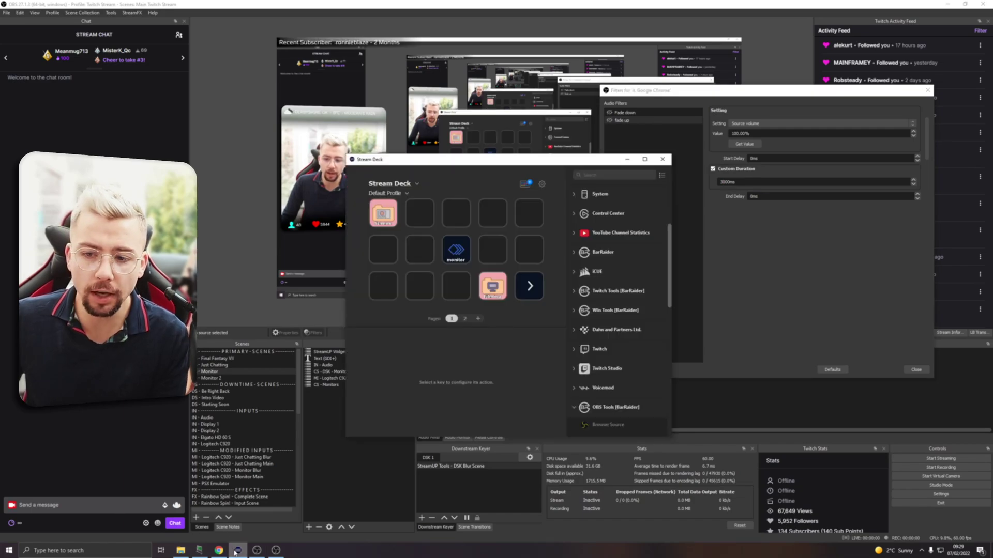
{"action": "left_click_drag", "start_coordinate": [455, 253], "coordinate": [419, 252]}
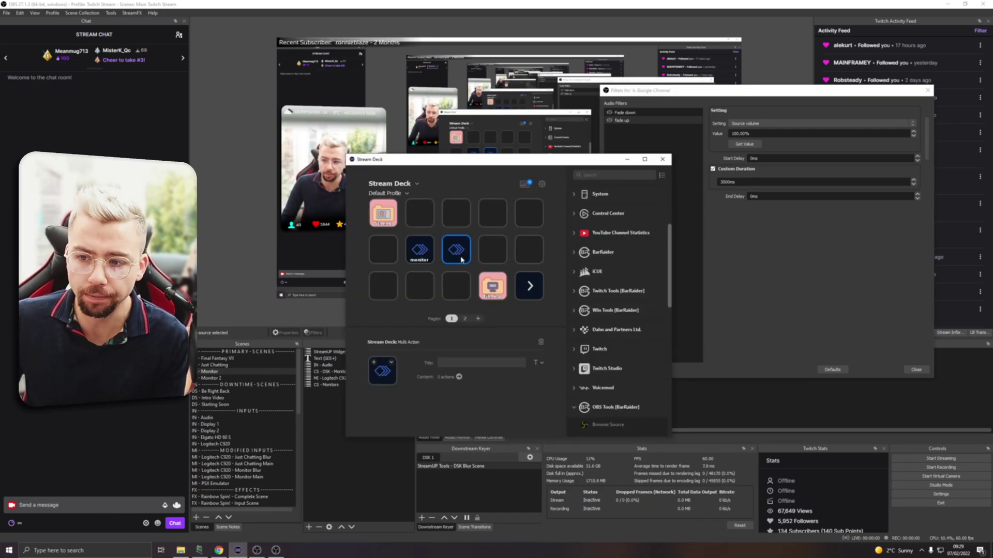
{"action": "double_click", "coordinate": [457, 255]}
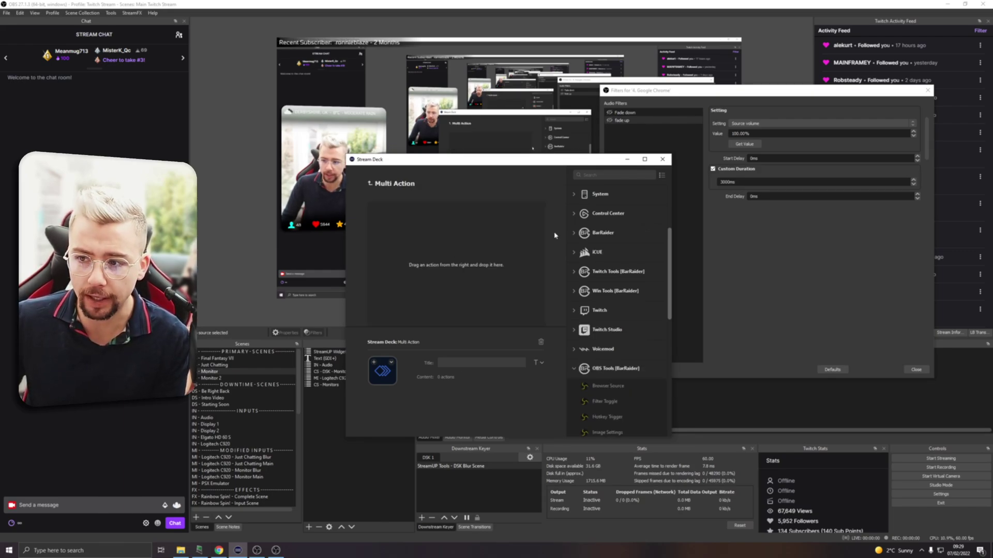
{"action": "scroll", "coordinate": [601, 230], "scroll_direction": "up", "scroll_amount": 3}
- Add an OBS Studio Scene action that switches to PS - Just Chatting
{"action": "left_click_drag", "start_coordinate": [596, 212], "coordinate": [452, 246]}
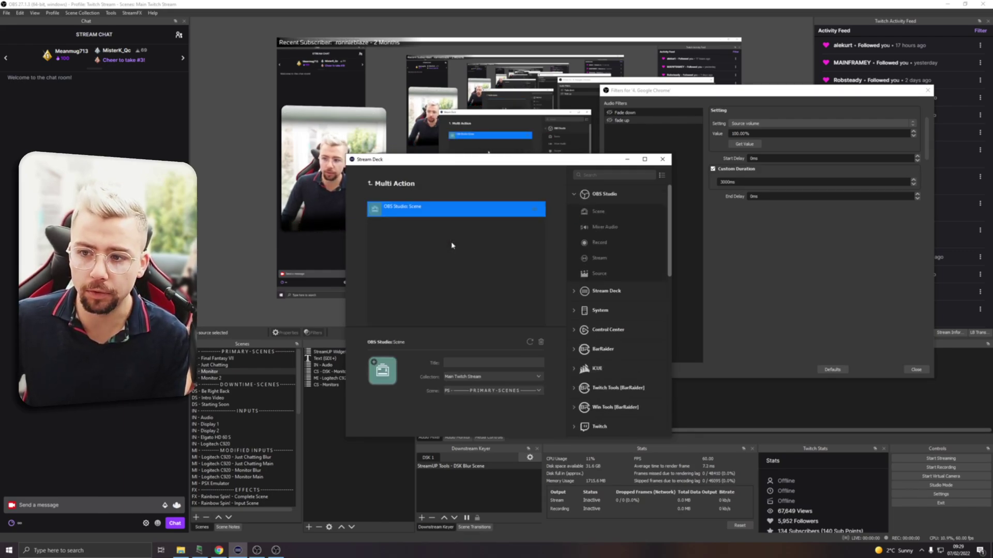
{"action": "left_click", "coordinate": [530, 393]}
{"action": "left_click", "coordinate": [477, 139]}
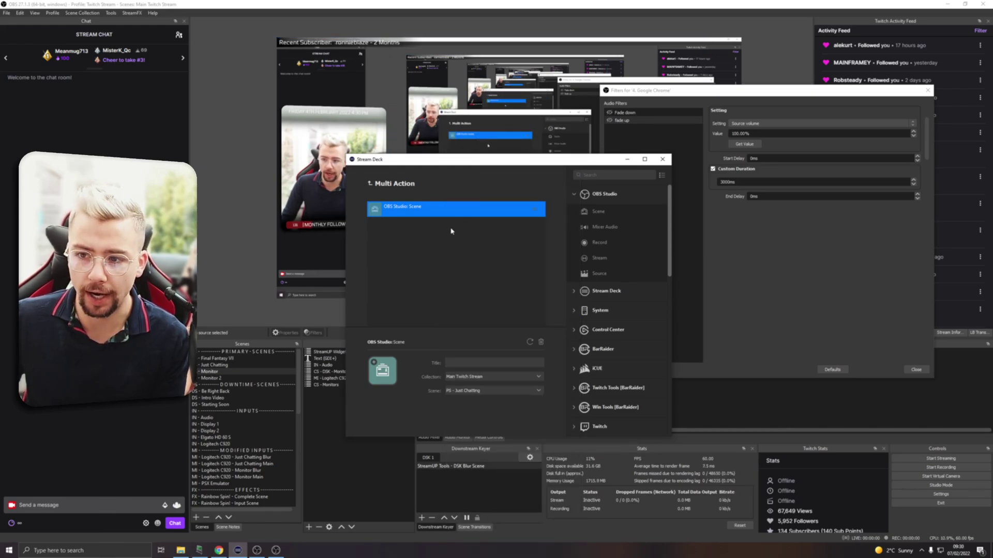
{"action": "scroll", "coordinate": [595, 279], "scroll_direction": "down", "scroll_amount": 10}
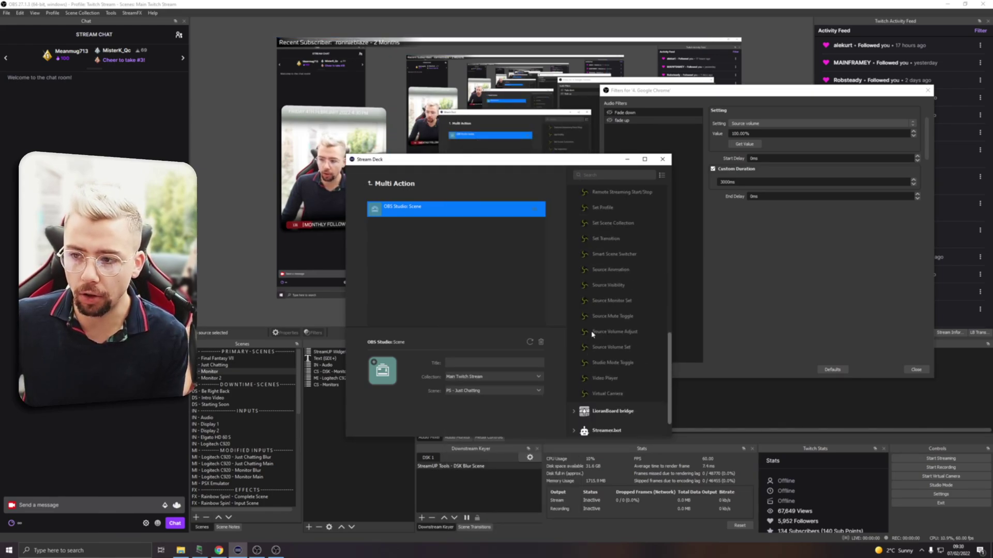
{"action": "scroll", "coordinate": [595, 326], "scroll_direction": "up", "scroll_amount": 3}
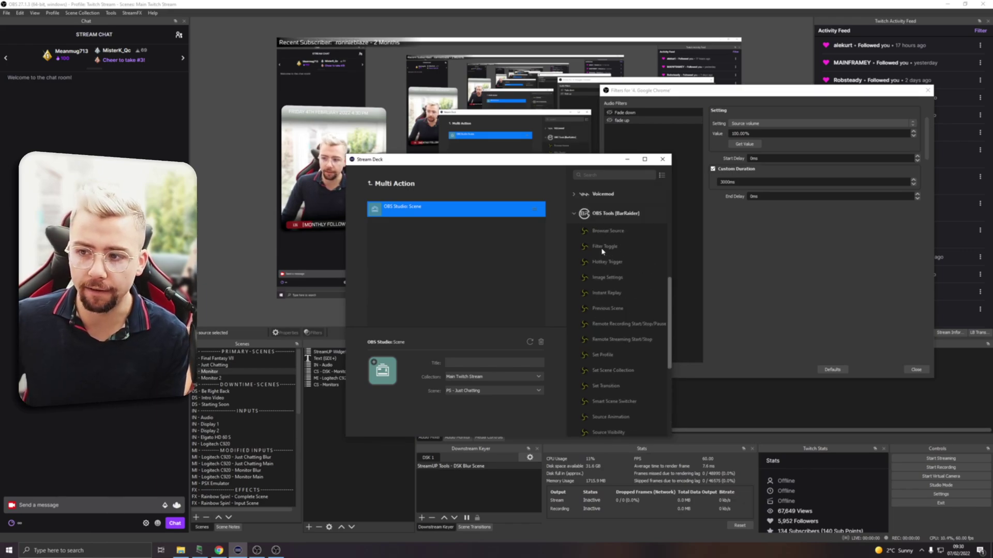
- Add a Filter Toggle for 4. Google Chrome's Fade down filter and return to the key grid
{"action": "left_click_drag", "start_coordinate": [450, 236], "coordinate": [437, 230]}
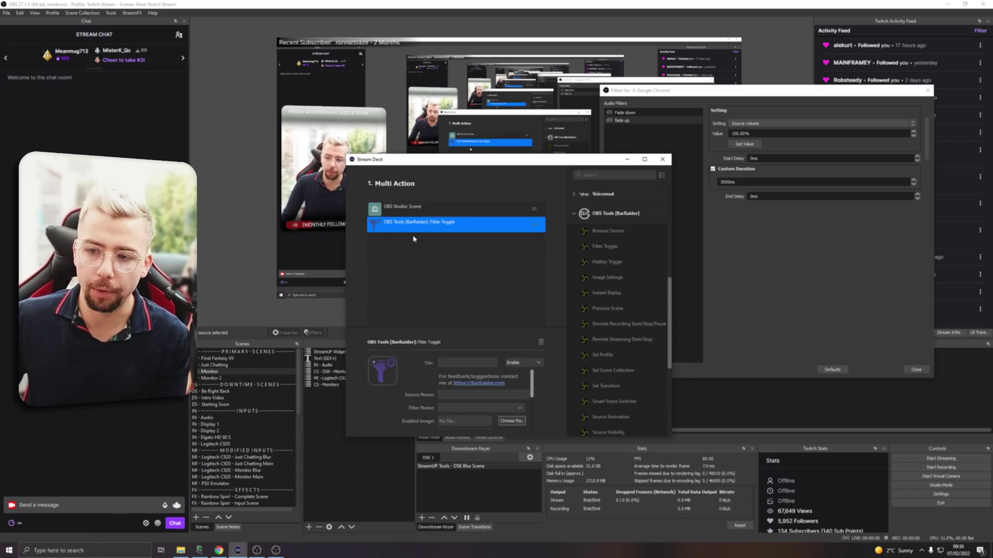
{"action": "left_click", "coordinate": [499, 397]}
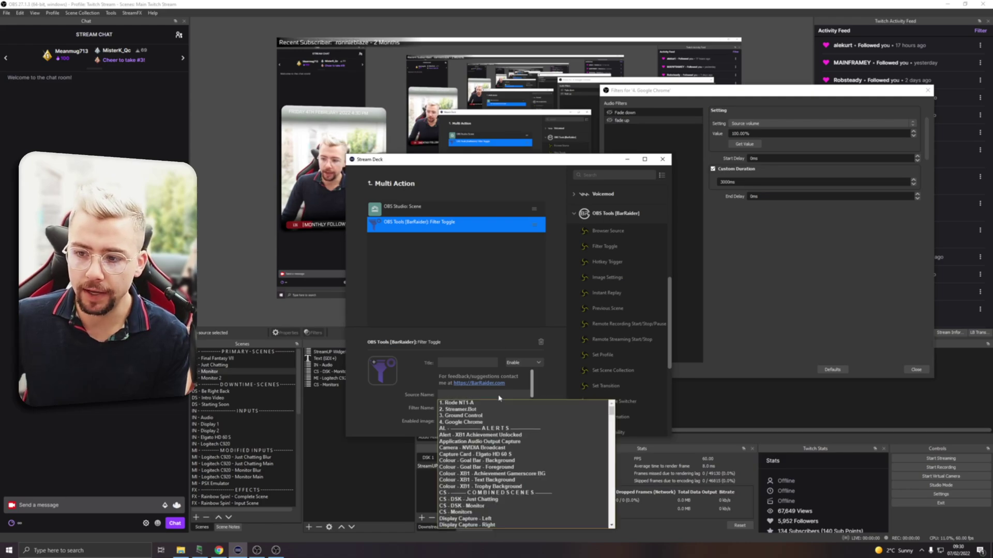
{"action": "left_click", "coordinate": [480, 422]}
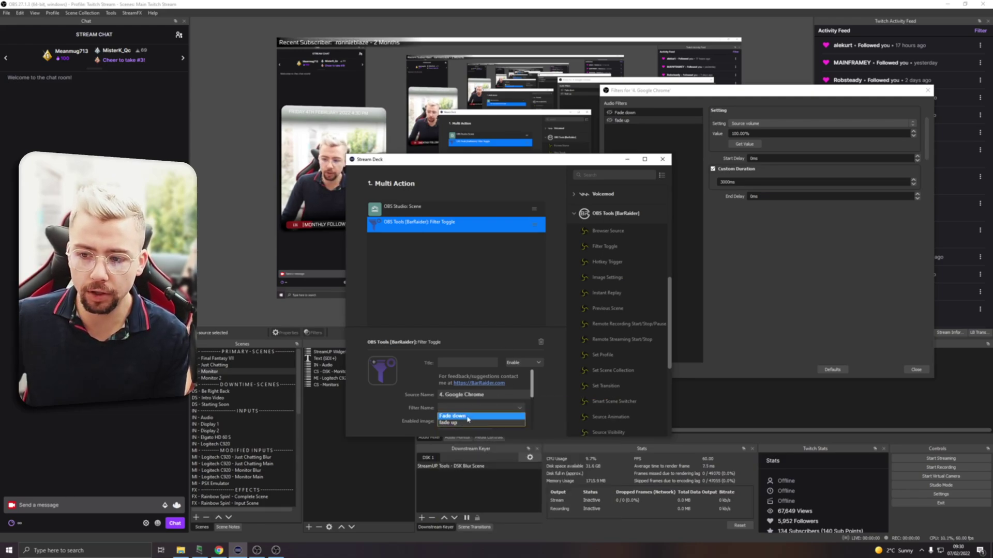
{"action": "left_click", "coordinate": [370, 184]}
{"action": "left_click", "coordinate": [626, 162]}
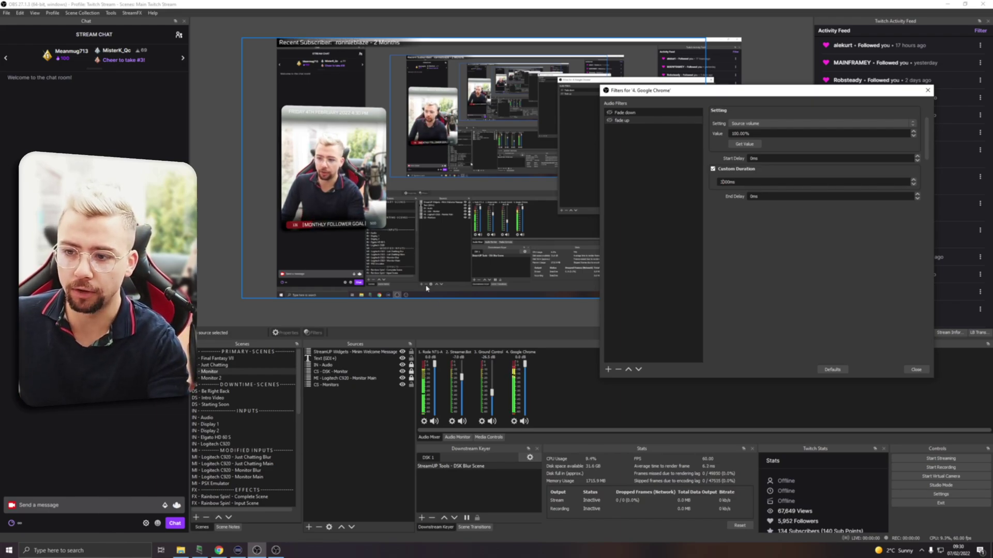
- Switch Just Chatting, Monitor, then Just Chatting again with F13/F14, hearing Chrome's audio fade
{"action": "key", "text": "F13"}
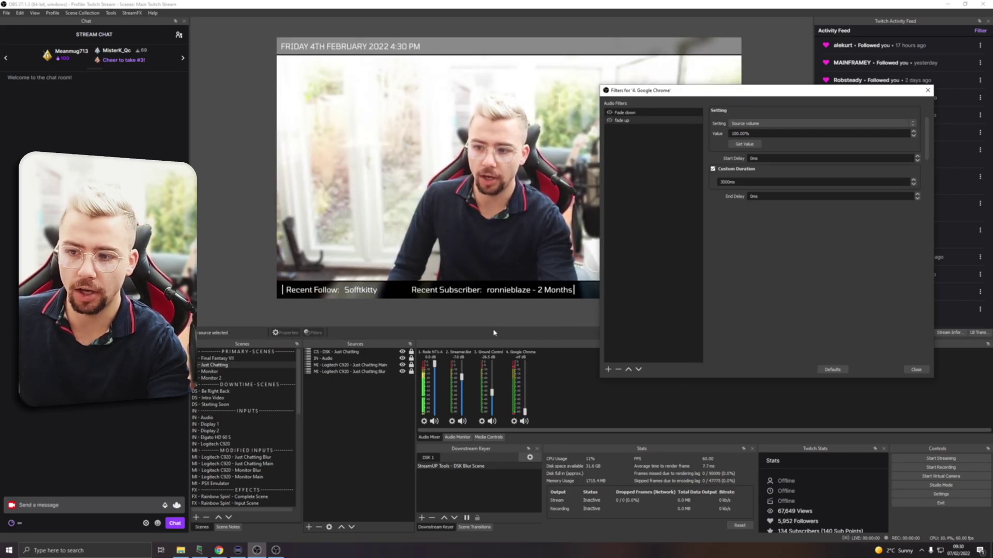
{"action": "key", "text": "F14"}
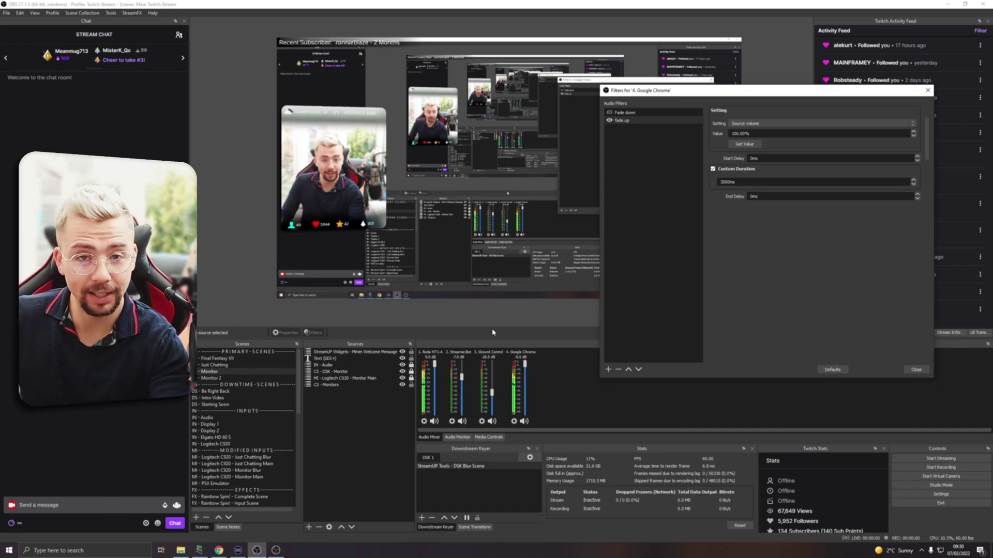
{"action": "key", "text": "F13"}
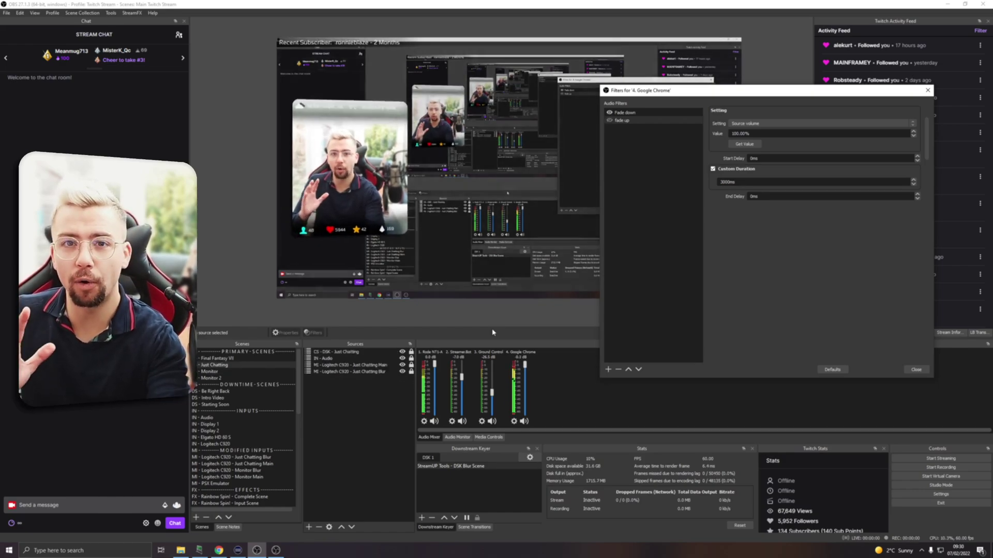